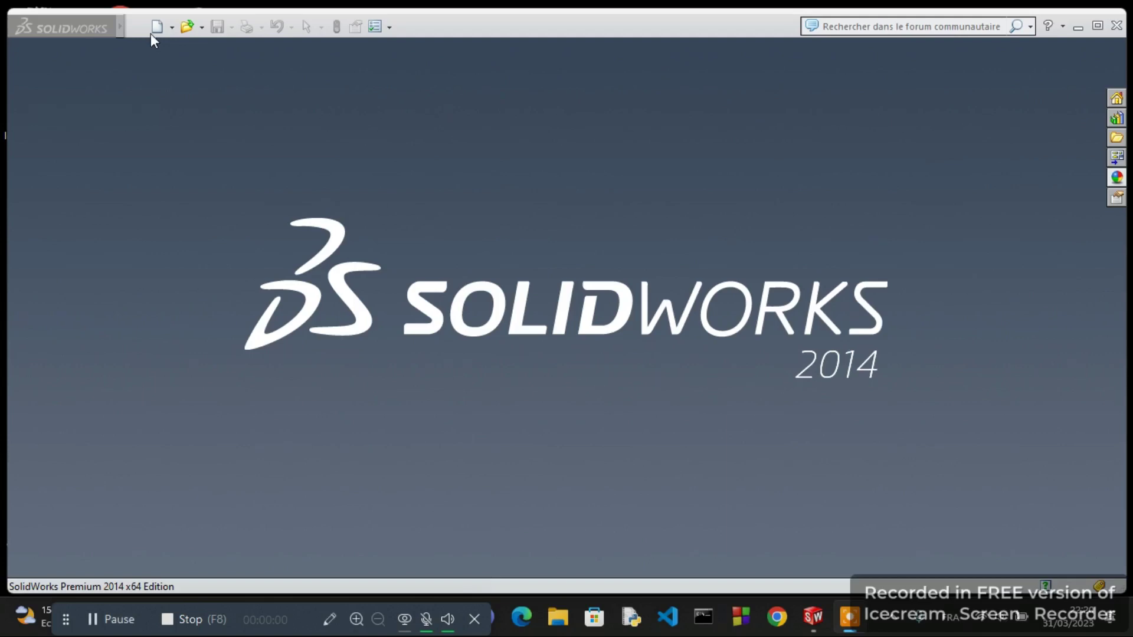
- Create a new part and start a line sketch on the Plan de face plane
{"action": "left_click", "coordinate": [155, 27]}
{"action": "left_click", "coordinate": [580, 537]}
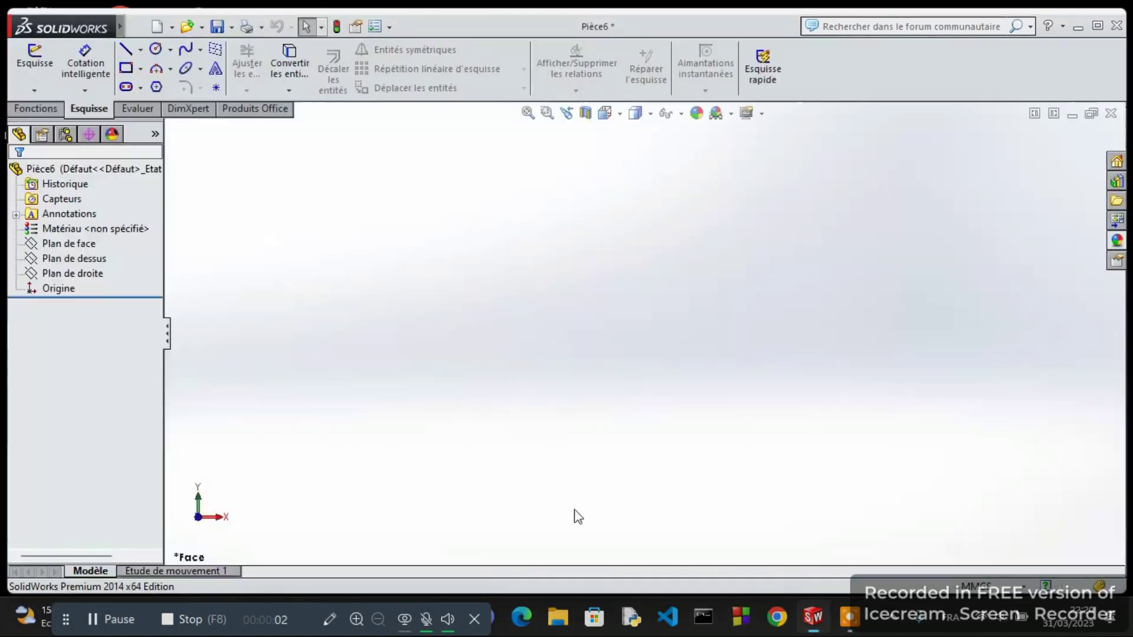
{"action": "left_click", "coordinate": [124, 56]}
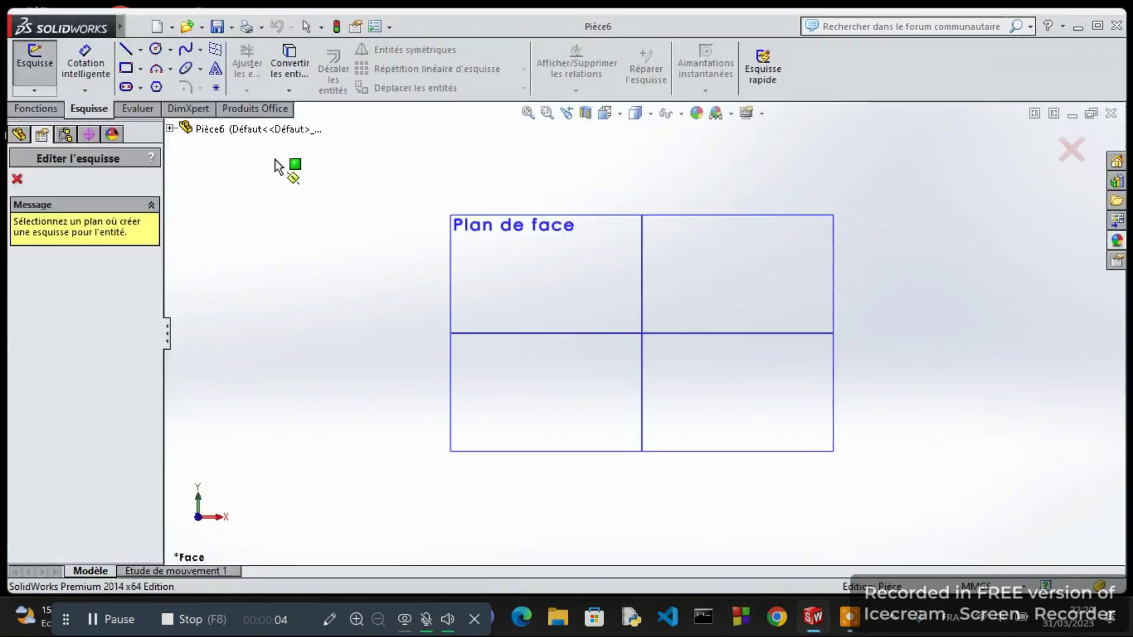
{"action": "left_click", "coordinate": [572, 255]}
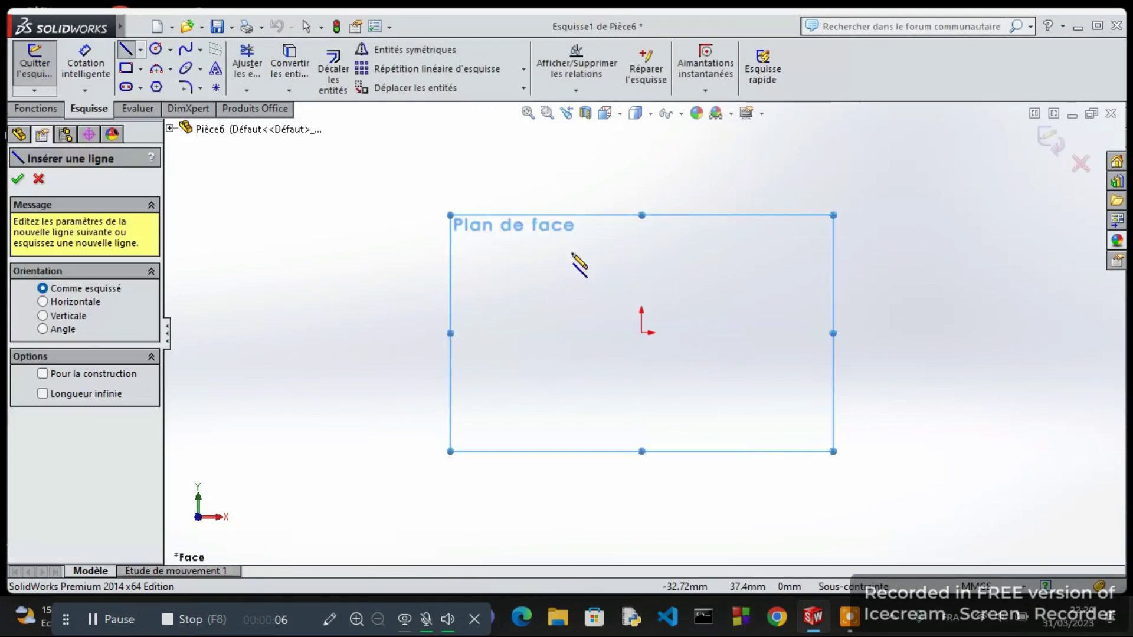
- Draw the connected top horizontal edge, zigzag neck segments and long sloping shoulder line
{"action": "left_click", "coordinate": [641, 243]}
{"action": "left_click", "coordinate": [722, 243]}
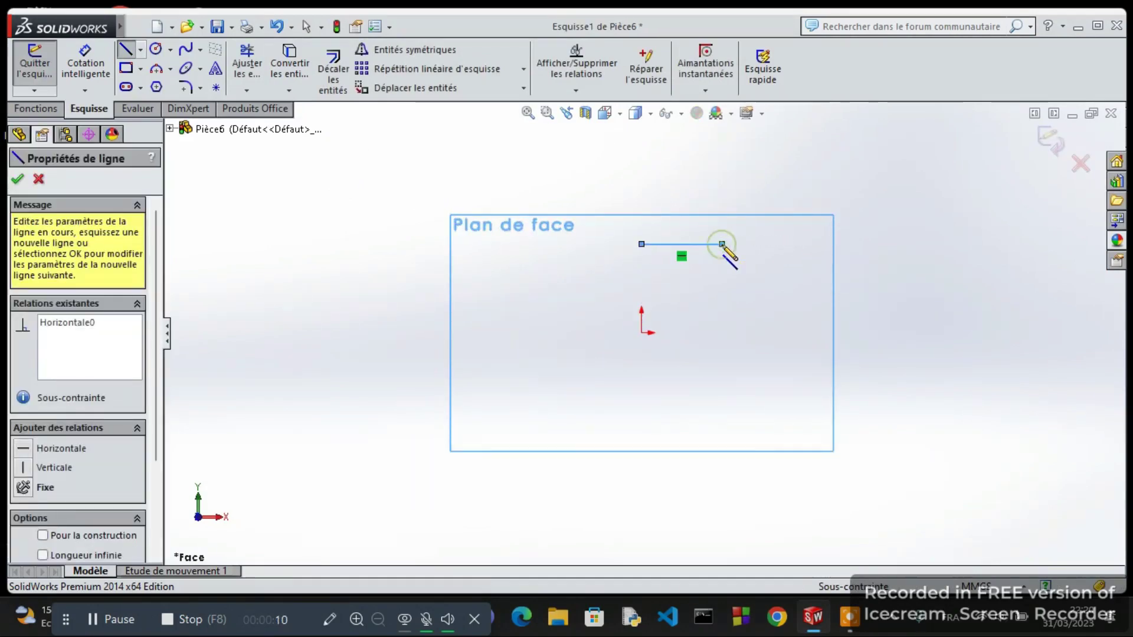
{"action": "left_click", "coordinate": [739, 263]}
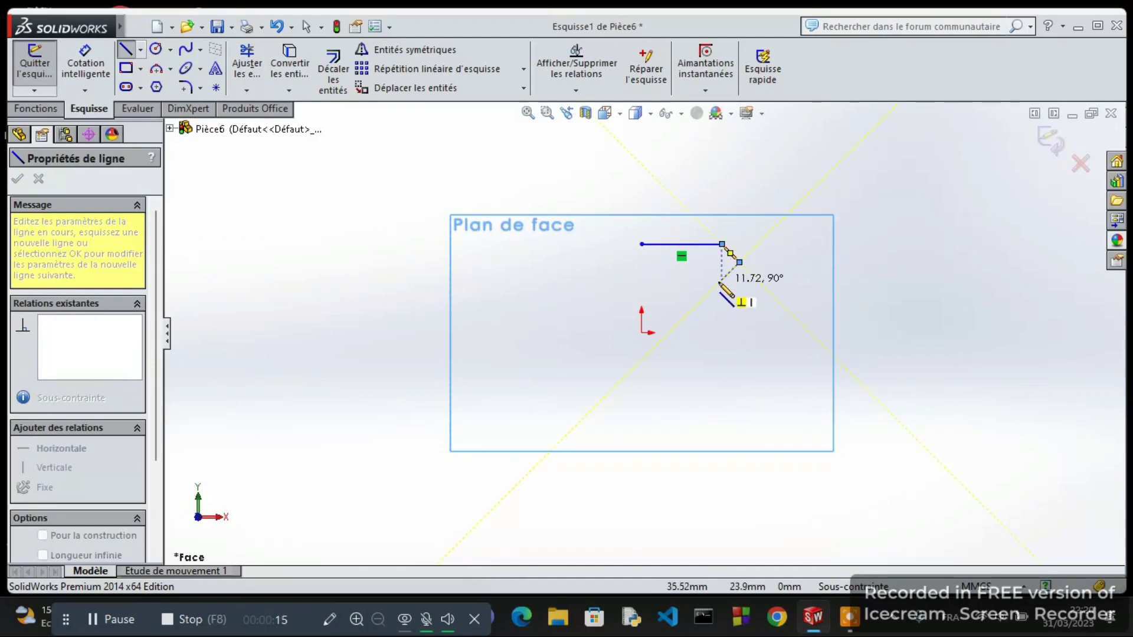
{"action": "left_click", "coordinate": [721, 281]}
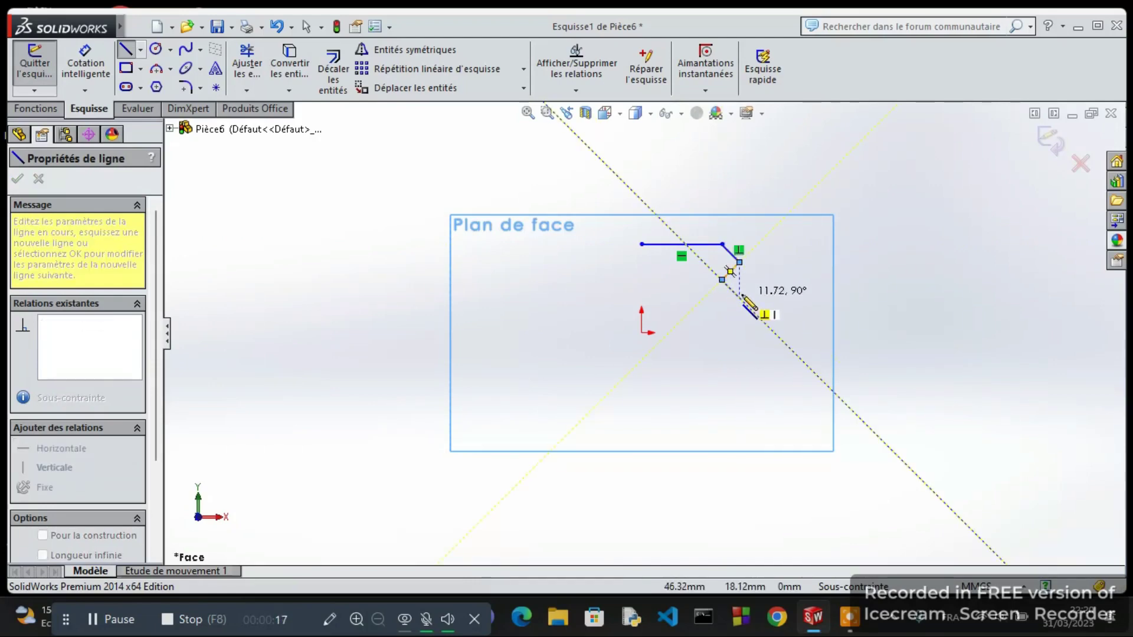
{"action": "left_click", "coordinate": [739, 298]}
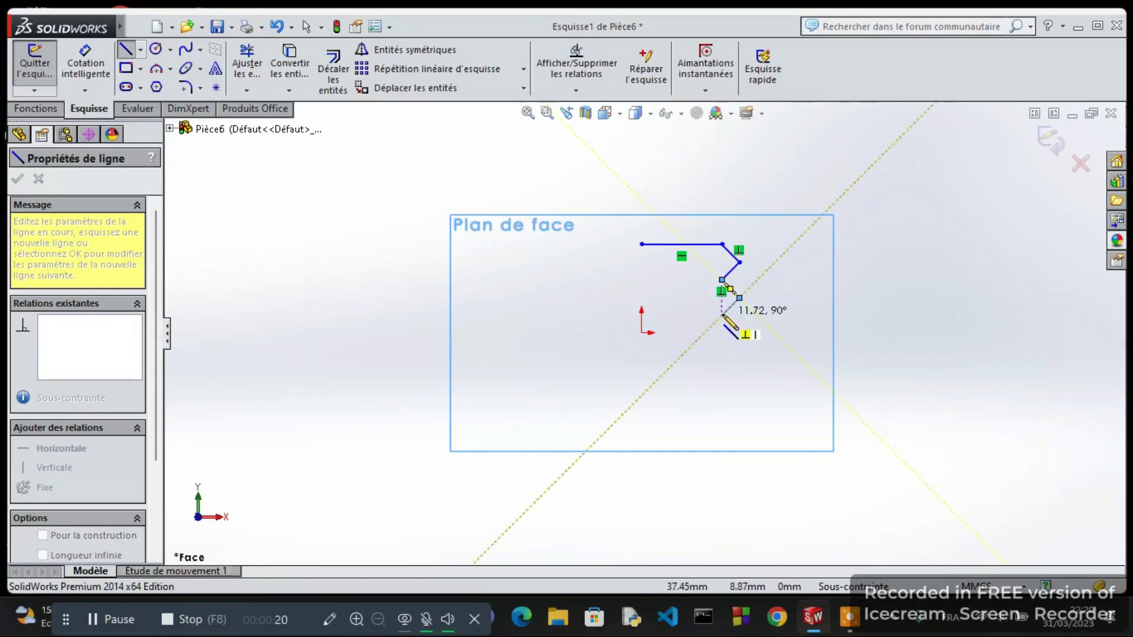
{"action": "left_click", "coordinate": [722, 316]}
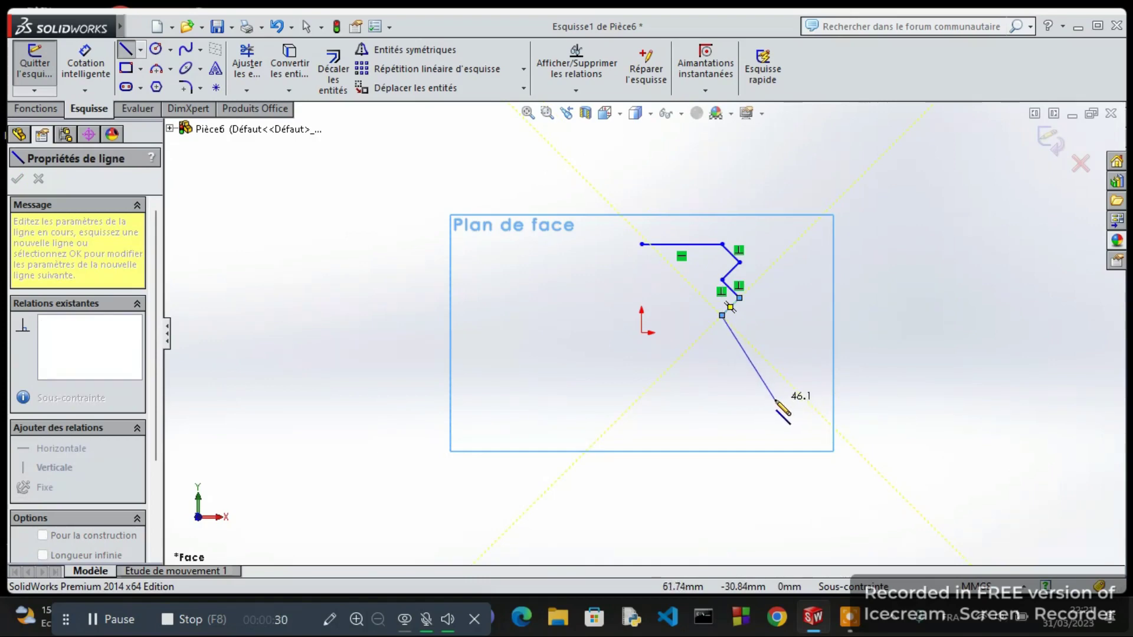
{"action": "left_click", "coordinate": [775, 399]}
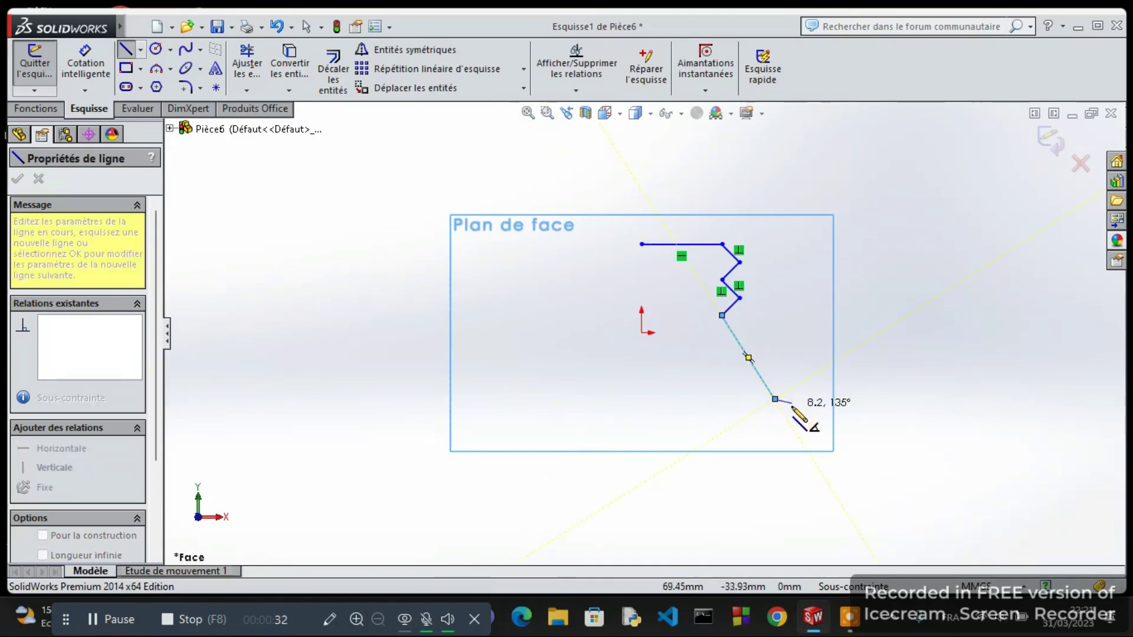
{"action": "left_click", "coordinate": [794, 409]}
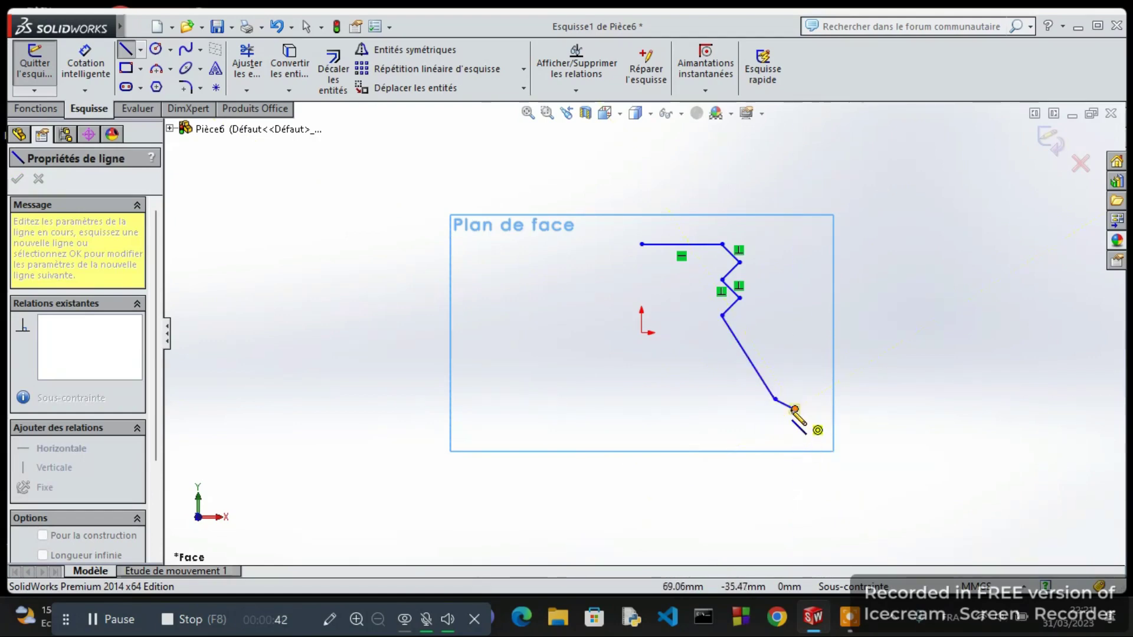
{"action": "double_click", "coordinate": [795, 410]}
{"action": "left_click", "coordinate": [794, 409]}
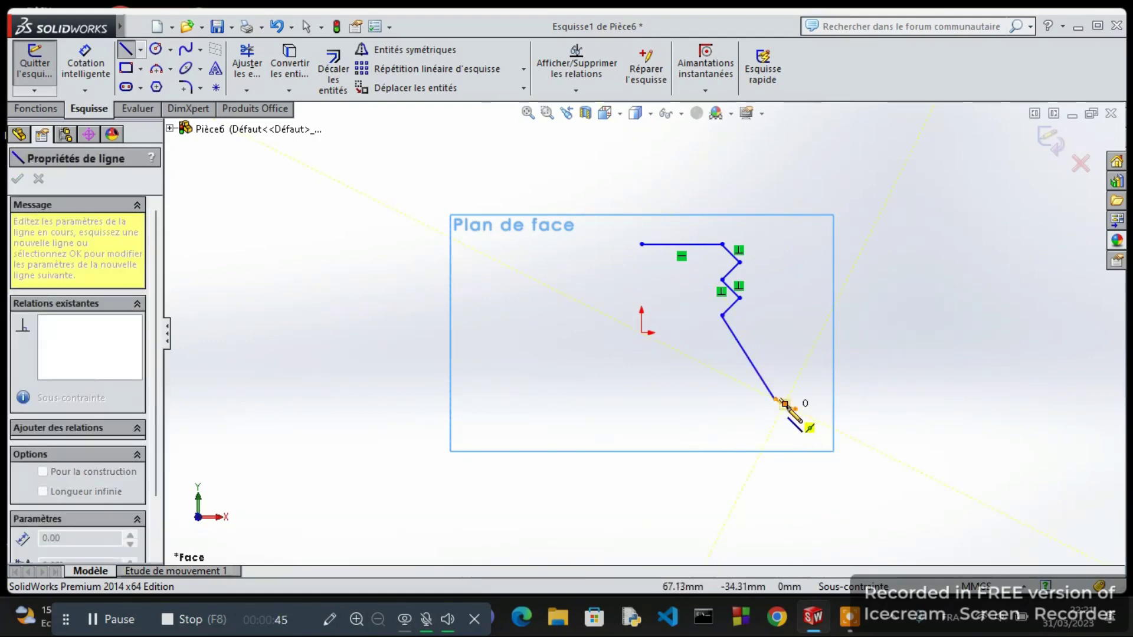
- Delete the short final segment and the long sloping shoulder line
{"action": "key", "text": "Escape"}
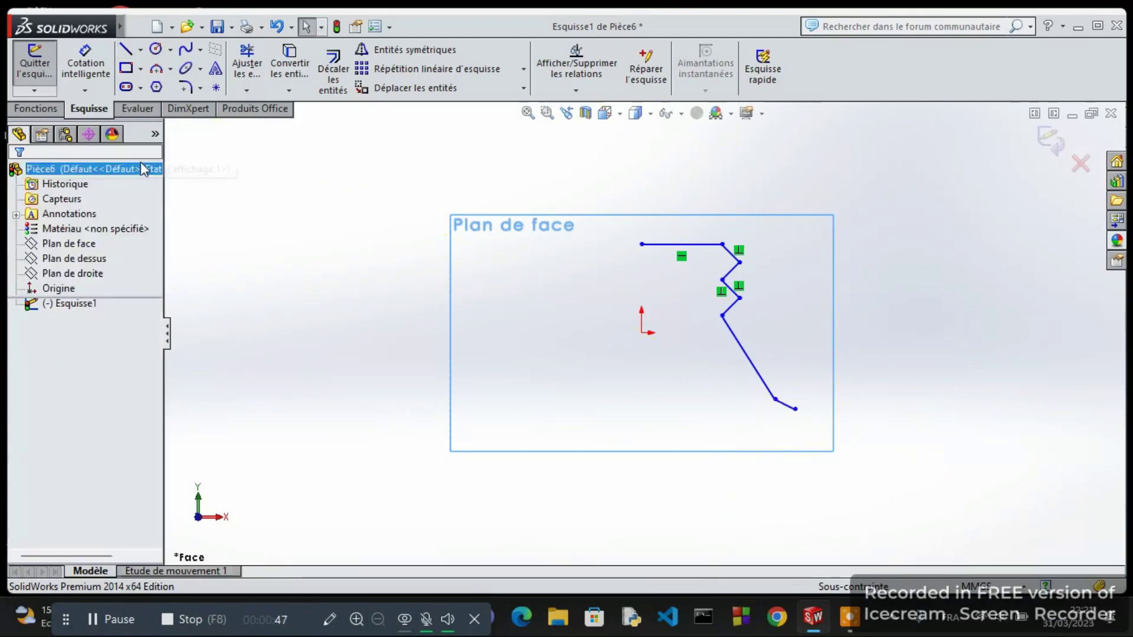
{"action": "left_click", "coordinate": [788, 406]}
{"action": "key", "text": "Escape"}
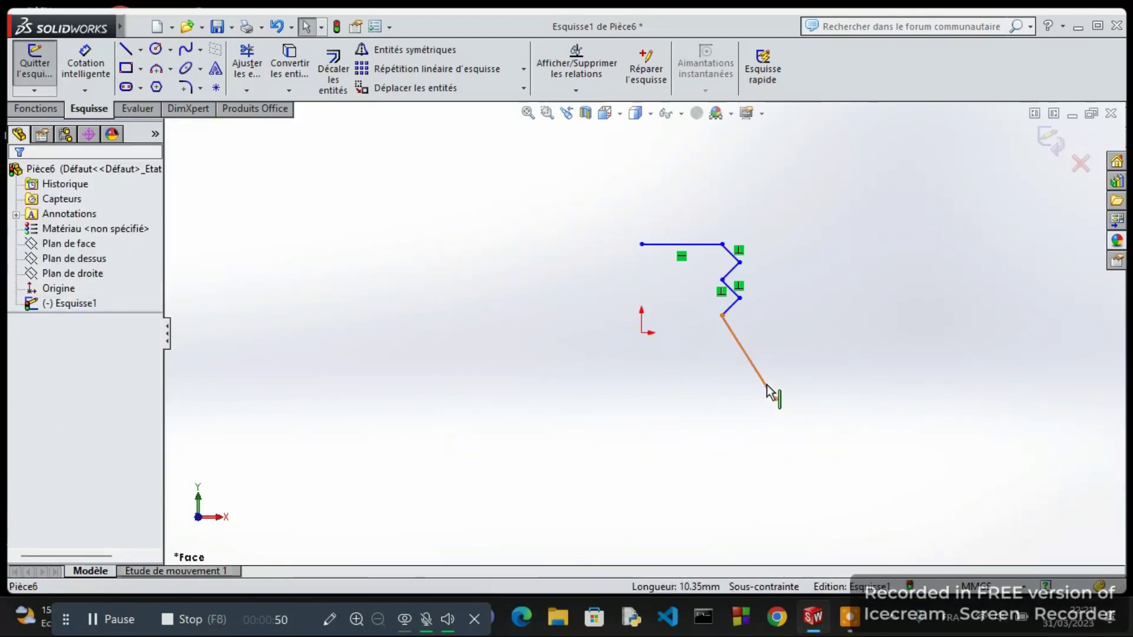
{"action": "left_click", "coordinate": [771, 392]}
{"action": "key", "text": "Delete"}
- Redraw the shoulder line from the neck's end down toward the base
{"action": "key", "text": "l"}
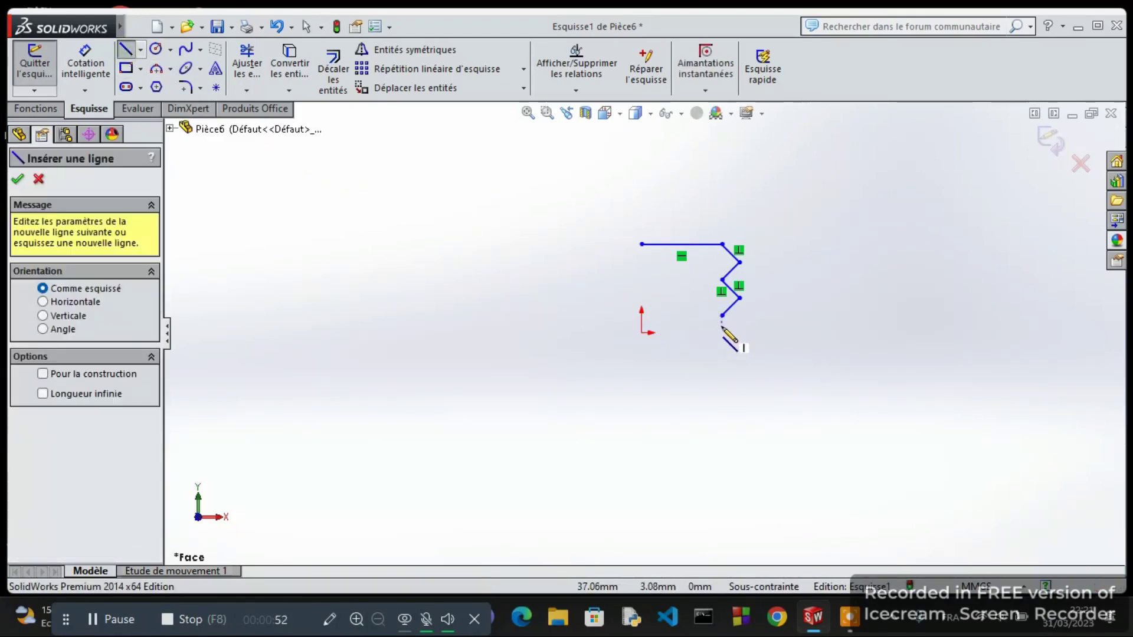
{"action": "left_click", "coordinate": [722, 316]}
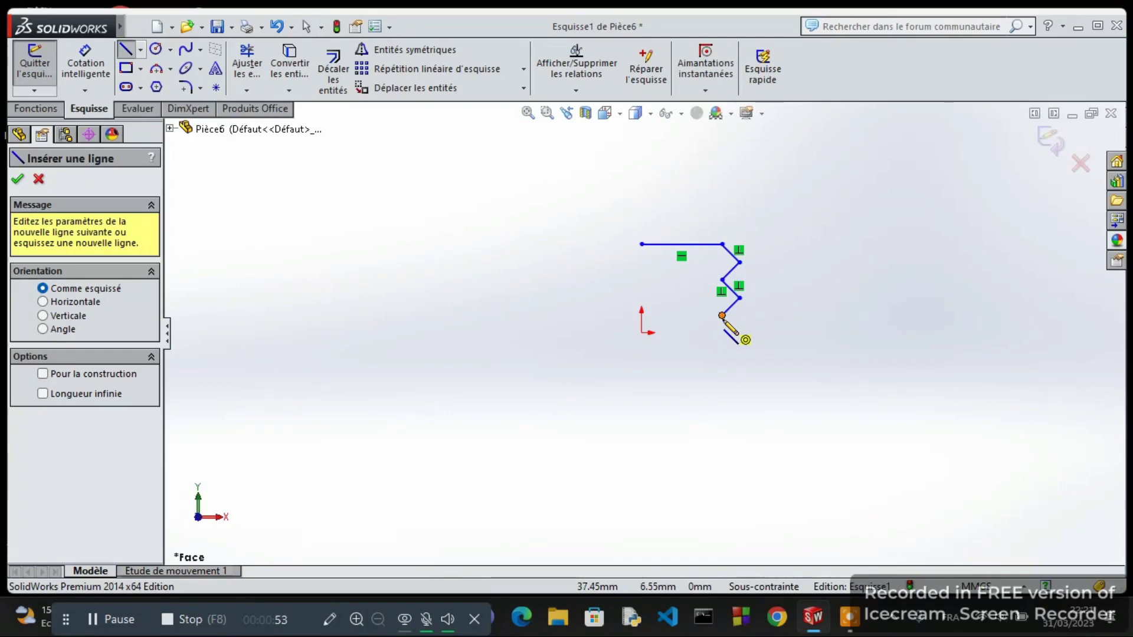
{"action": "left_click", "coordinate": [763, 462]}
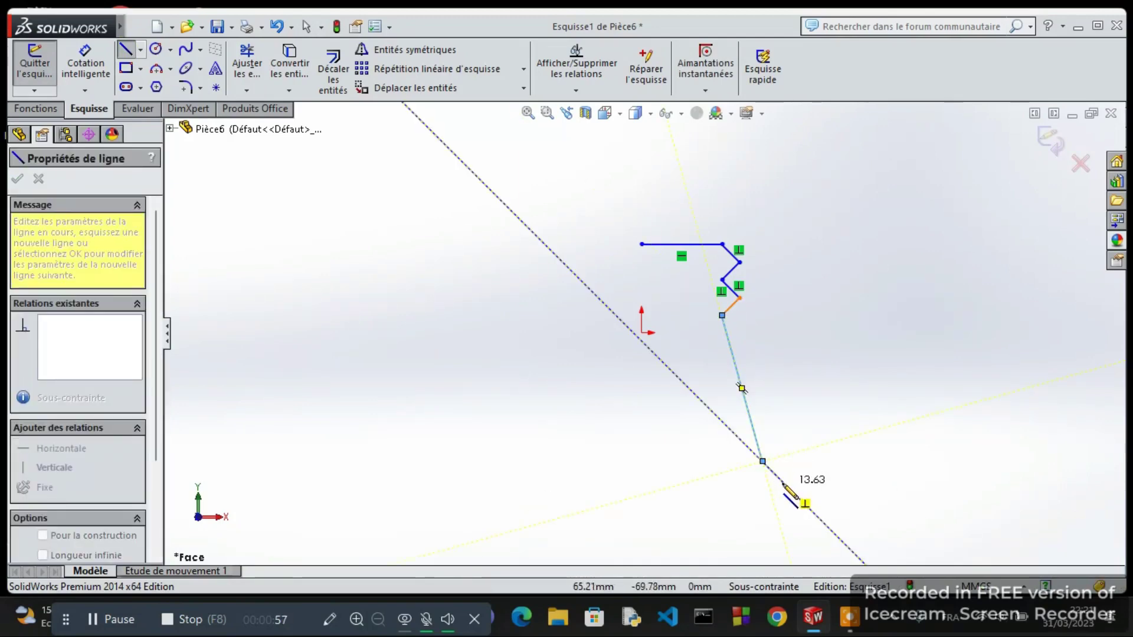
{"action": "double_click", "coordinate": [785, 485]}
{"action": "scroll", "coordinate": [787, 490], "scroll_direction": "down", "scroll_amount": 1}
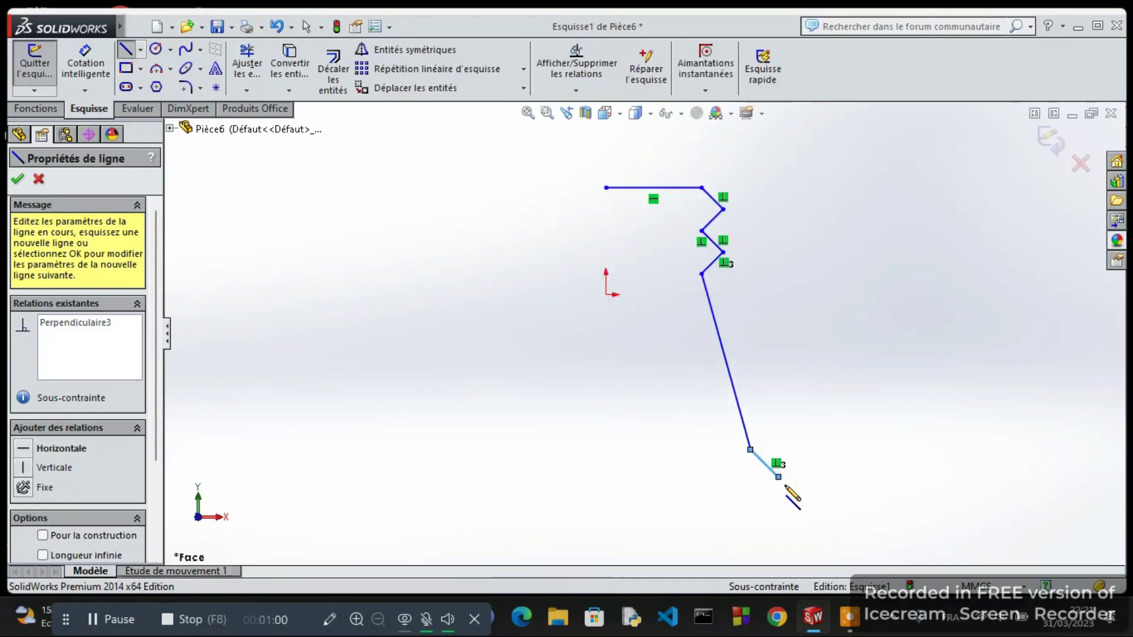
{"action": "scroll", "coordinate": [788, 490], "scroll_direction": "down", "scroll_amount": 2}
{"action": "scroll", "coordinate": [788, 488], "scroll_direction": "up", "scroll_amount": 2}
{"action": "scroll", "coordinate": [729, 513], "scroll_direction": "up", "scroll_amount": 2}
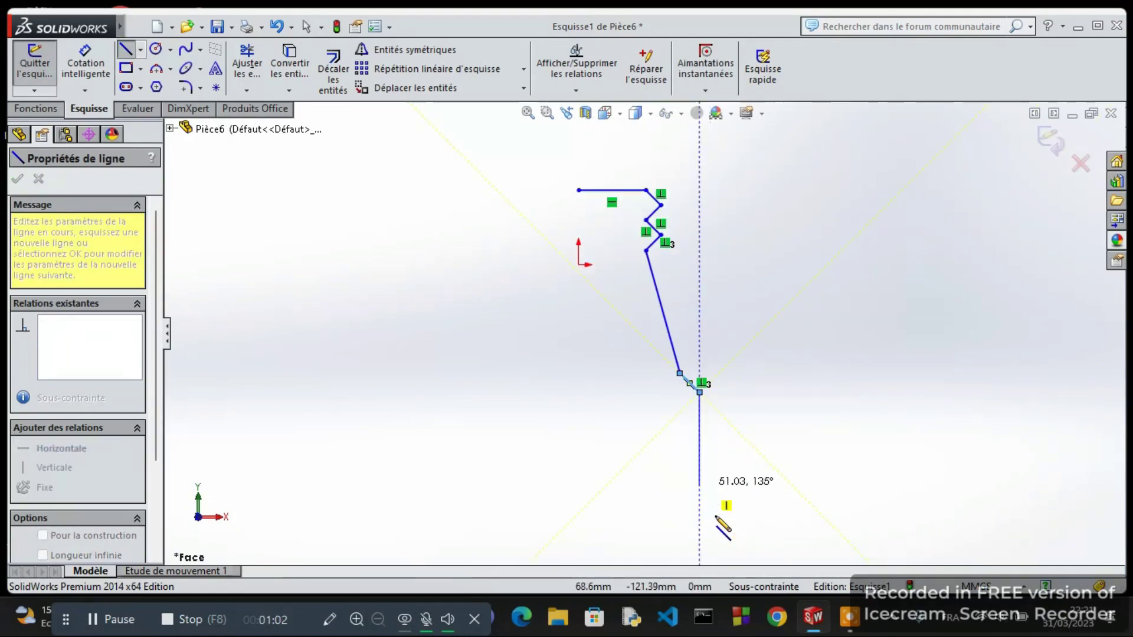
{"action": "scroll", "coordinate": [695, 454], "scroll_direction": "up", "scroll_amount": 2}
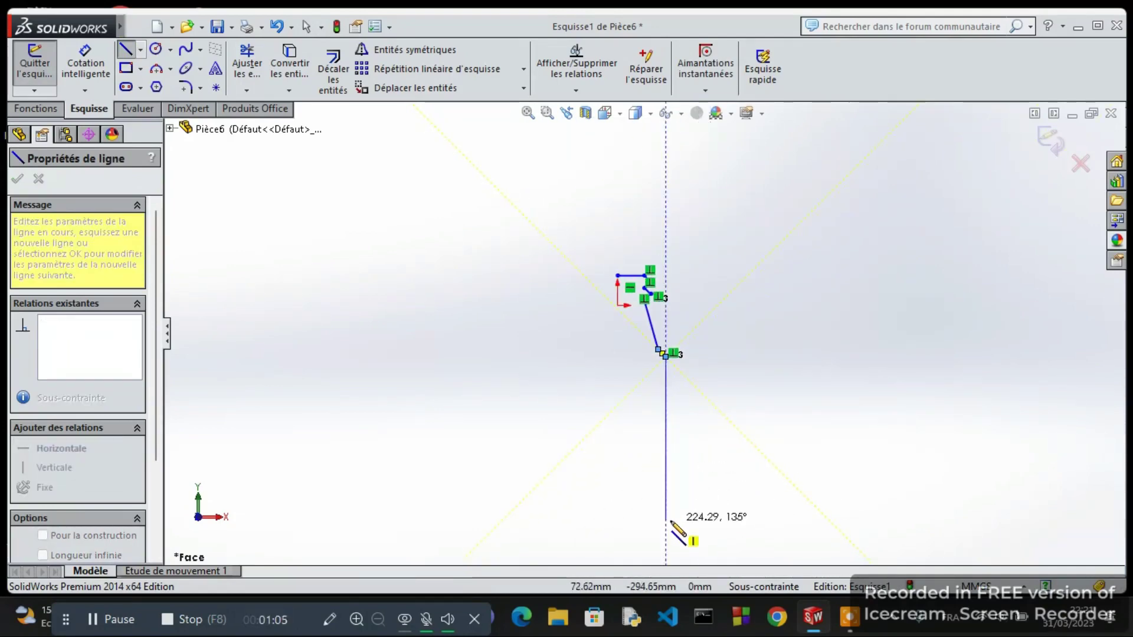
- Close the outline with the vertical side, bottom edge and left vertical edge
{"action": "left_click", "coordinate": [665, 475]}
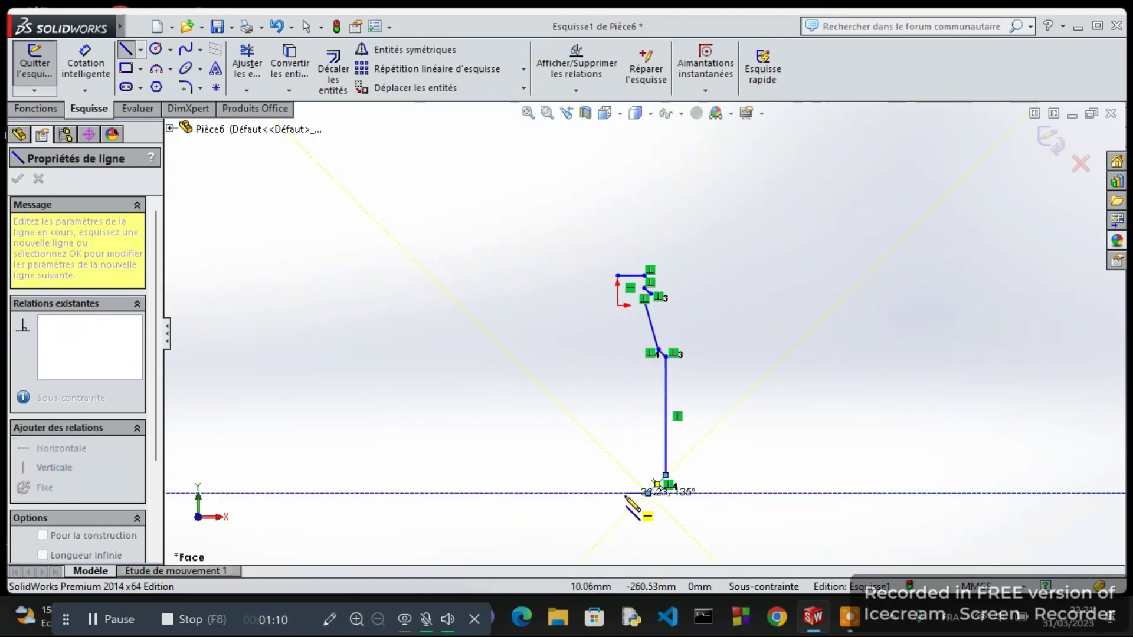
{"action": "left_click", "coordinate": [617, 494]}
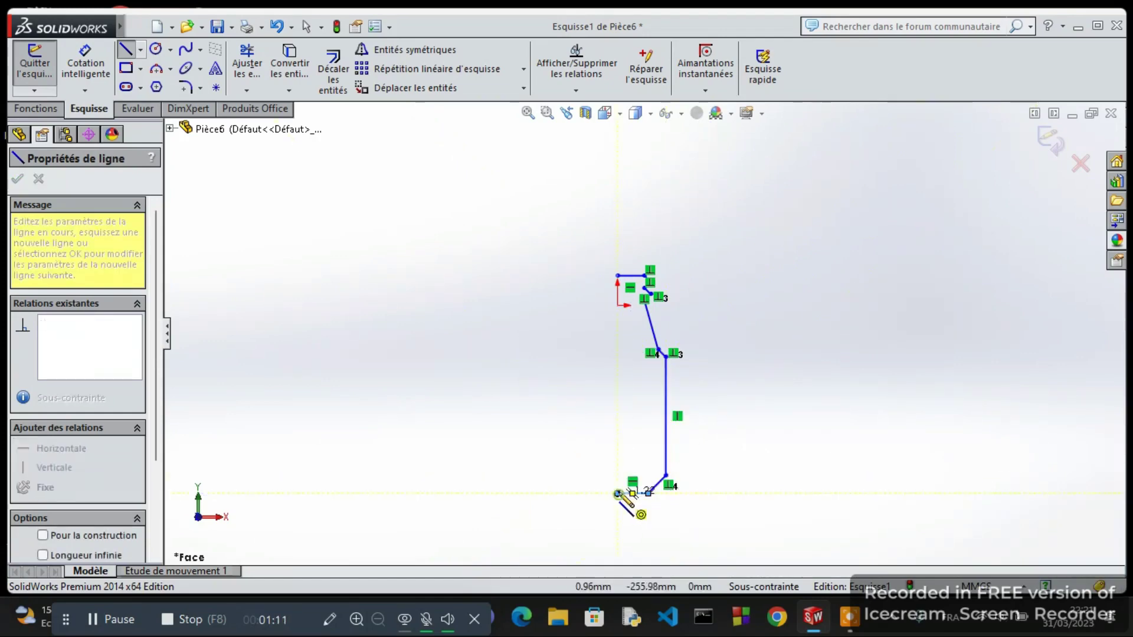
{"action": "left_click", "coordinate": [617, 275]}
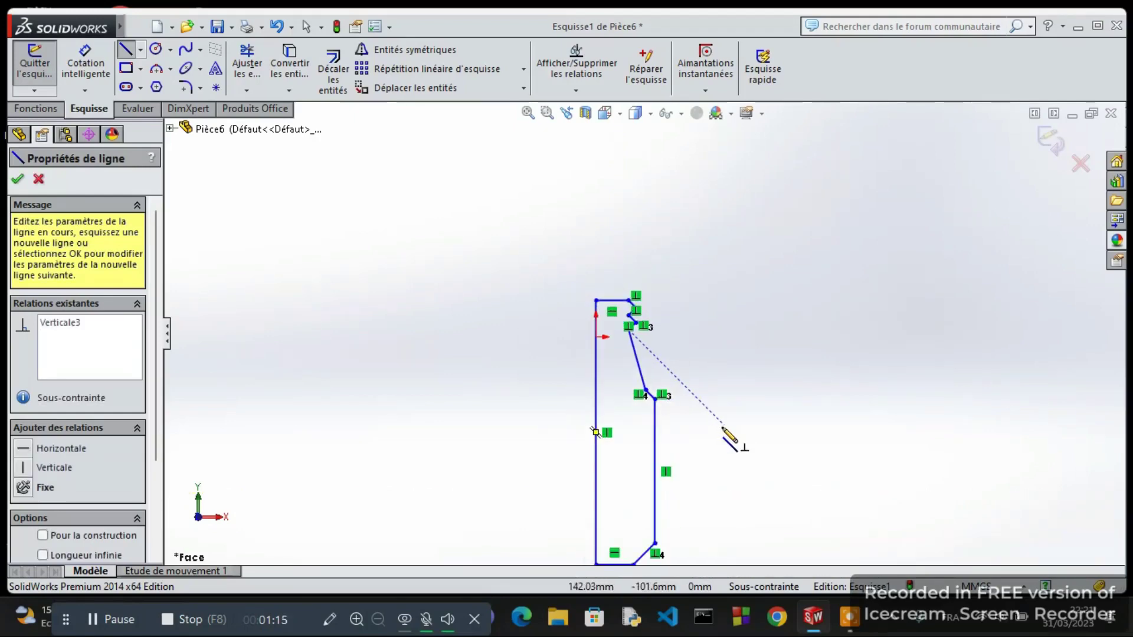
{"action": "scroll", "coordinate": [720, 491], "scroll_direction": "up", "scroll_amount": 1}
{"action": "scroll", "coordinate": [705, 489], "scroll_direction": "down", "scroll_amount": 3}
{"action": "scroll", "coordinate": [673, 309], "scroll_direction": "up", "scroll_amount": 1}
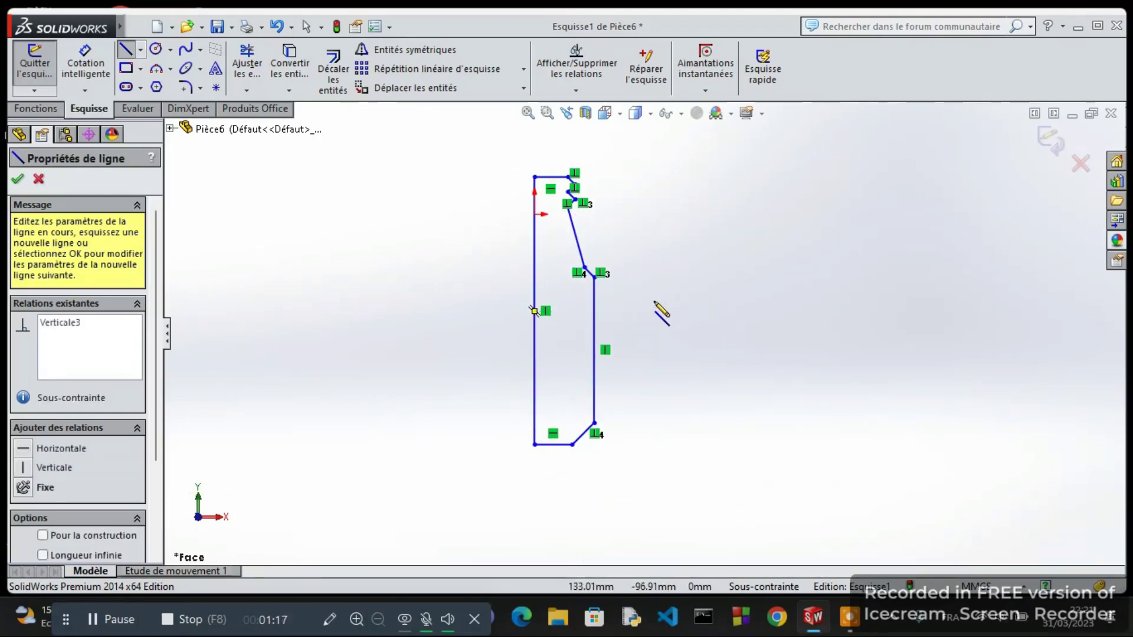
{"action": "scroll", "coordinate": [649, 301], "scroll_direction": "down", "scroll_amount": 2}
{"action": "scroll", "coordinate": [596, 278], "scroll_direction": "up", "scroll_amount": 1}
{"action": "left_click", "coordinate": [99, 68]}
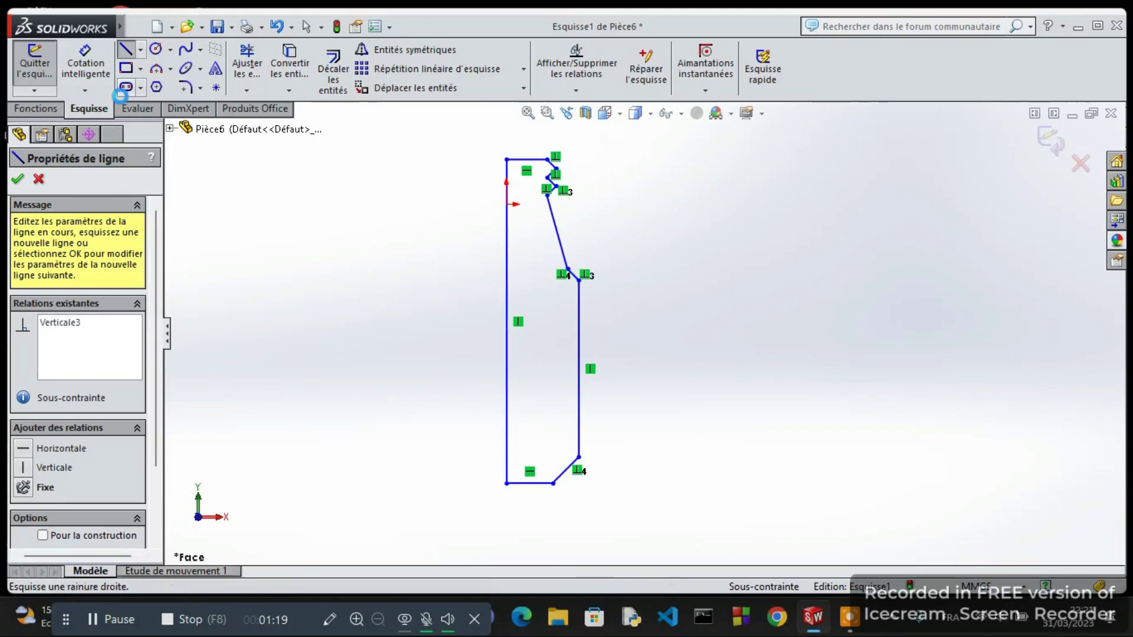
- Dimension the profile's top line at 13 mm
{"action": "left_click", "coordinate": [99, 69]}
{"action": "left_click", "coordinate": [527, 159]}
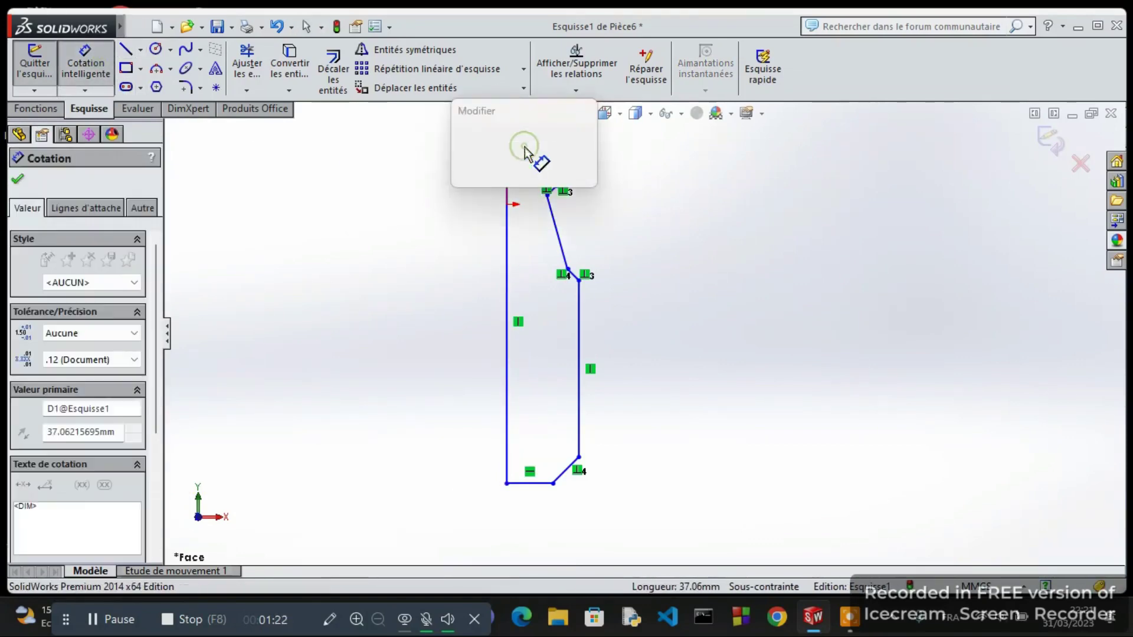
{"action": "type", "text": "13"}
{"action": "key", "text": "Return"}
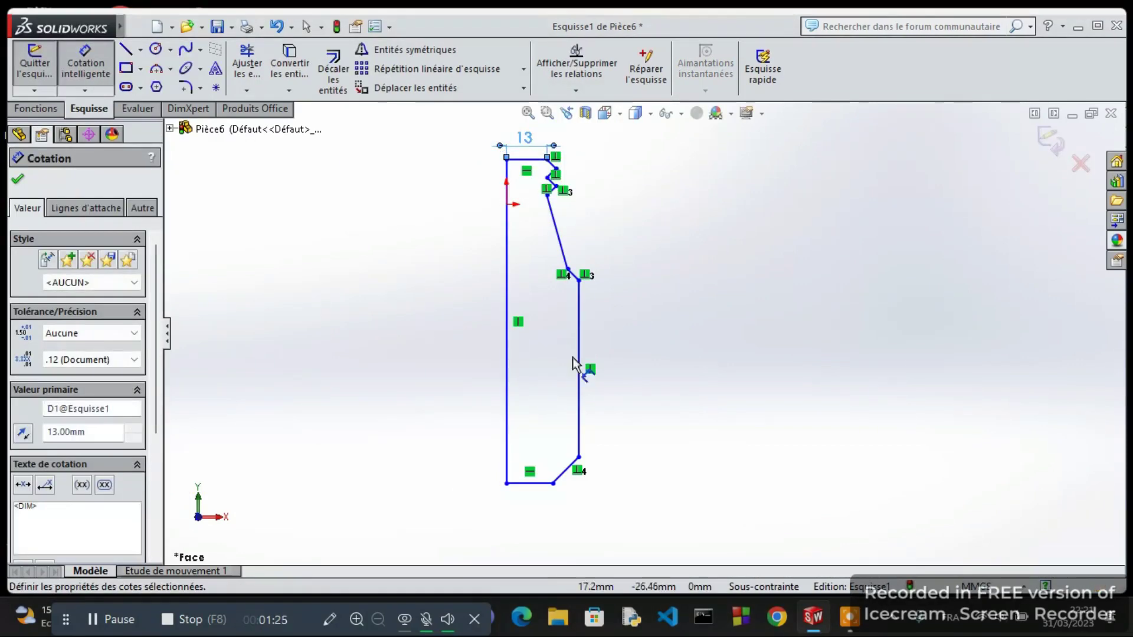
- Set the bottom line width to 25 mm, then undo that change
{"action": "left_click", "coordinate": [535, 484]}
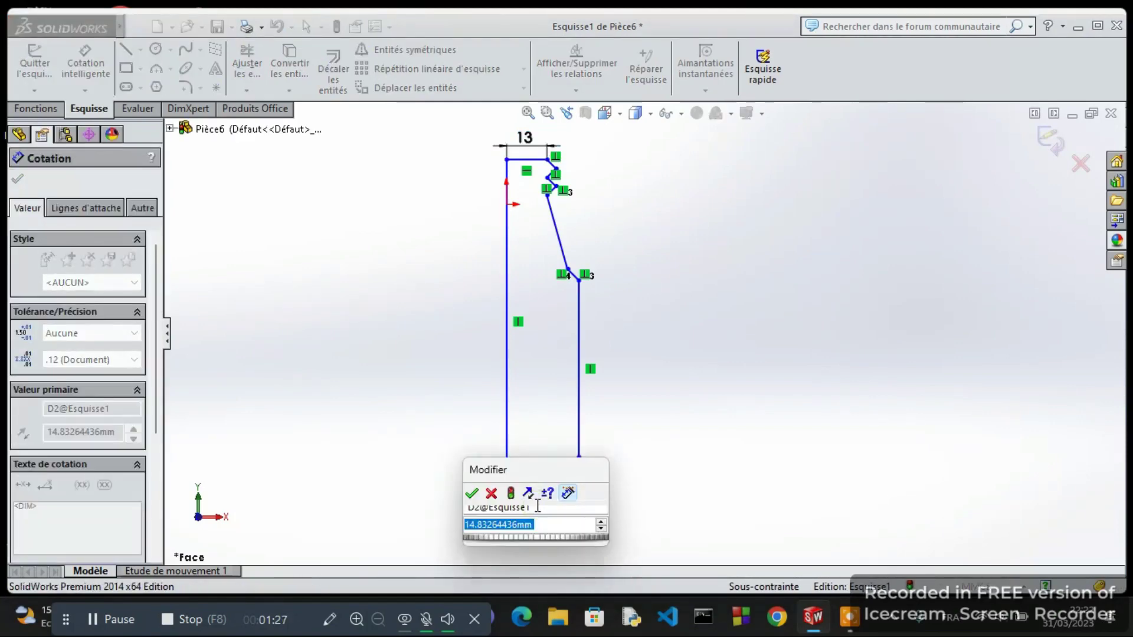
{"action": "type", "text": "25"}
{"action": "key", "text": "Return"}
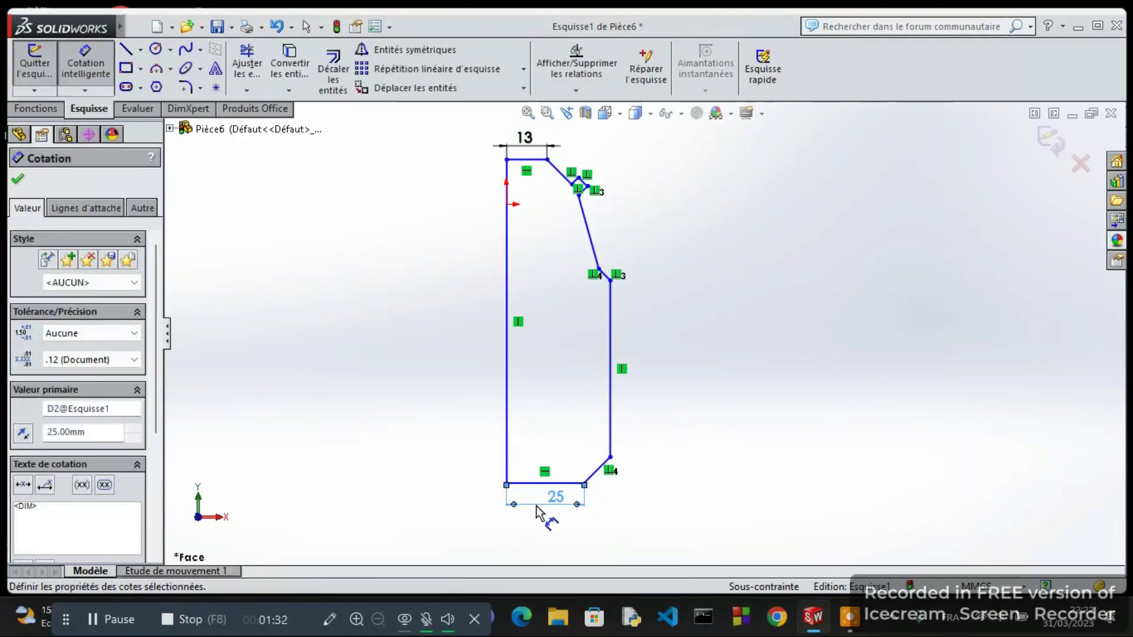
{"action": "scroll", "coordinate": [525, 363], "scroll_direction": "up", "scroll_amount": 3}
{"action": "scroll", "coordinate": [484, 357], "scroll_direction": "down", "scroll_amount": 2}
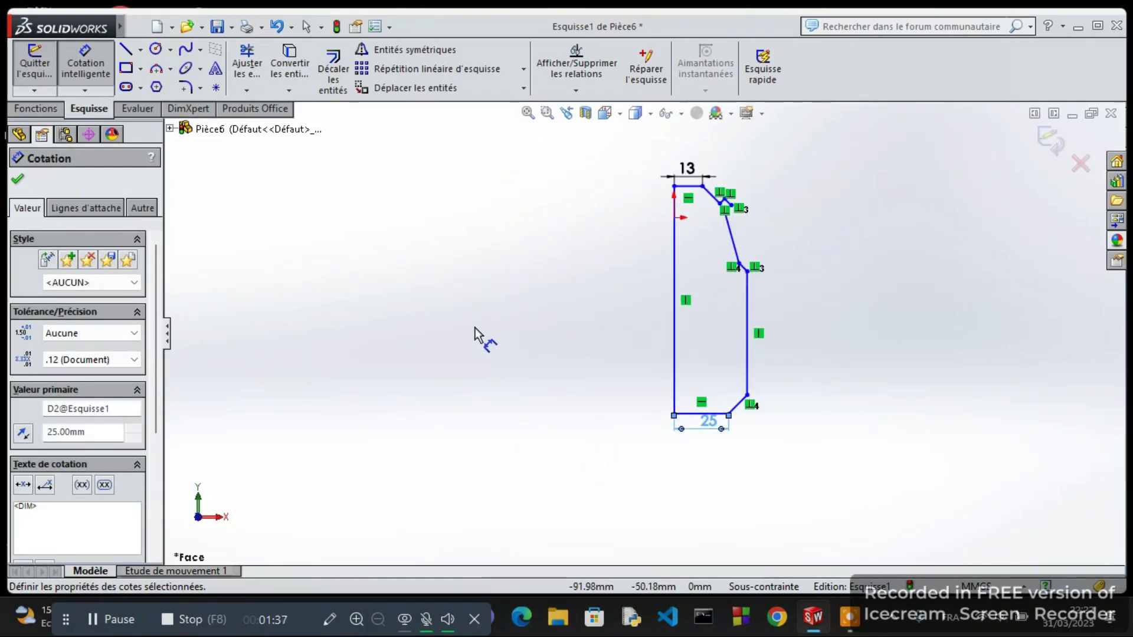
{"action": "key", "text": "Escape"}
{"action": "key", "text": "ctrl+z"}
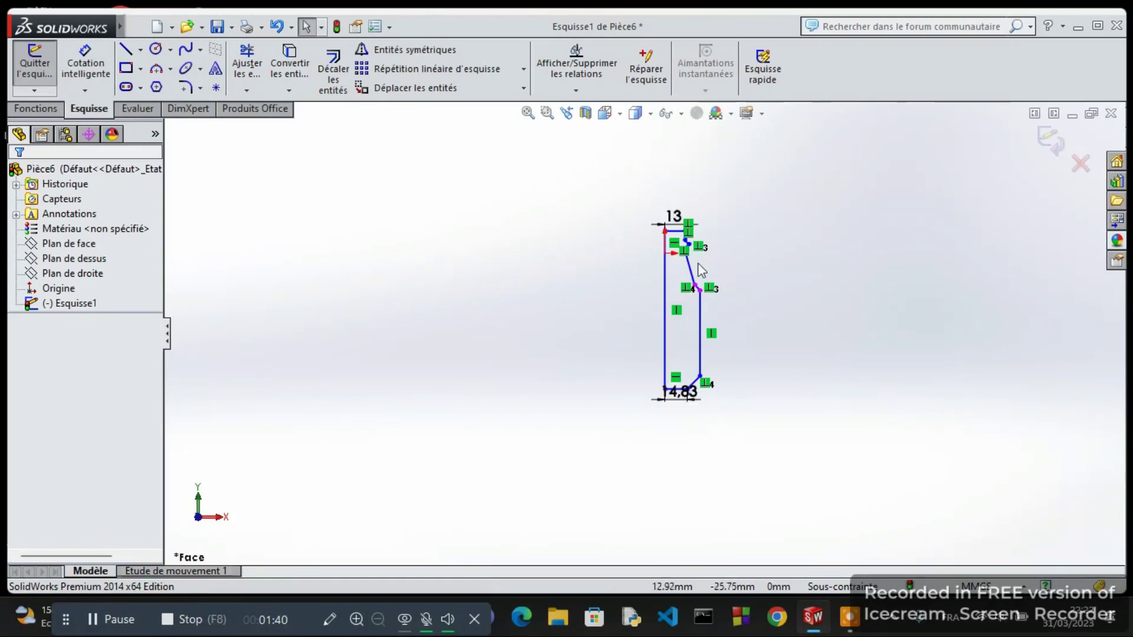
{"action": "scroll", "coordinate": [688, 256], "scroll_direction": "down", "scroll_amount": 3}
- Dimension the neck notch point 14.5 mm from the axis line, then revert it to 15.91
{"action": "scroll", "coordinate": [688, 255], "scroll_direction": "down", "scroll_amount": 1}
{"action": "left_click", "coordinate": [85, 62]}
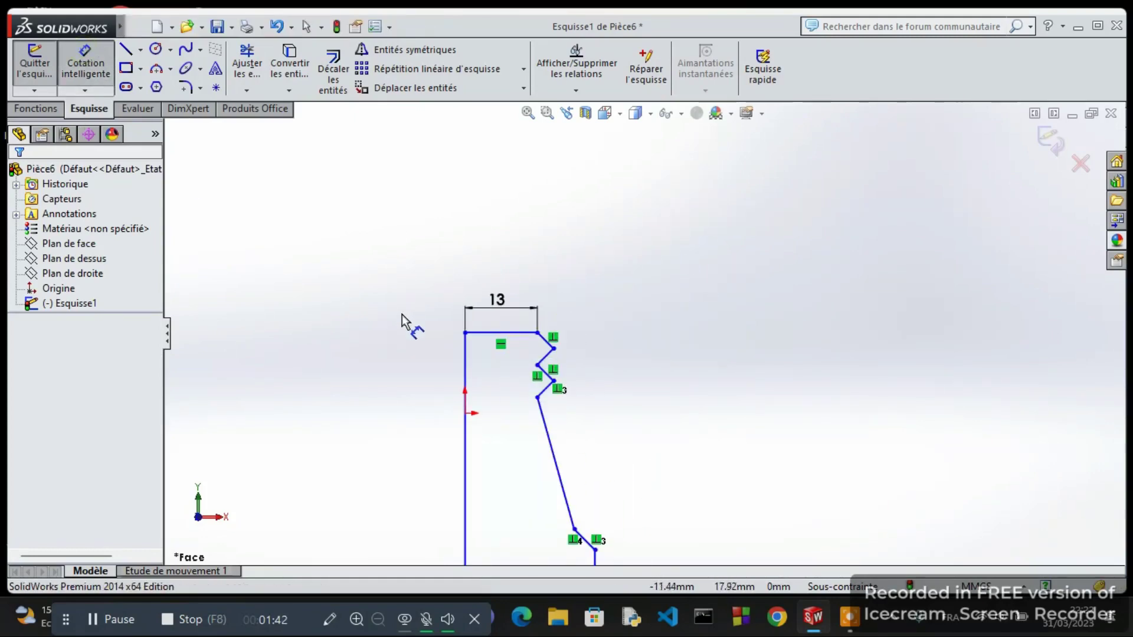
{"action": "left_click", "coordinate": [553, 348]}
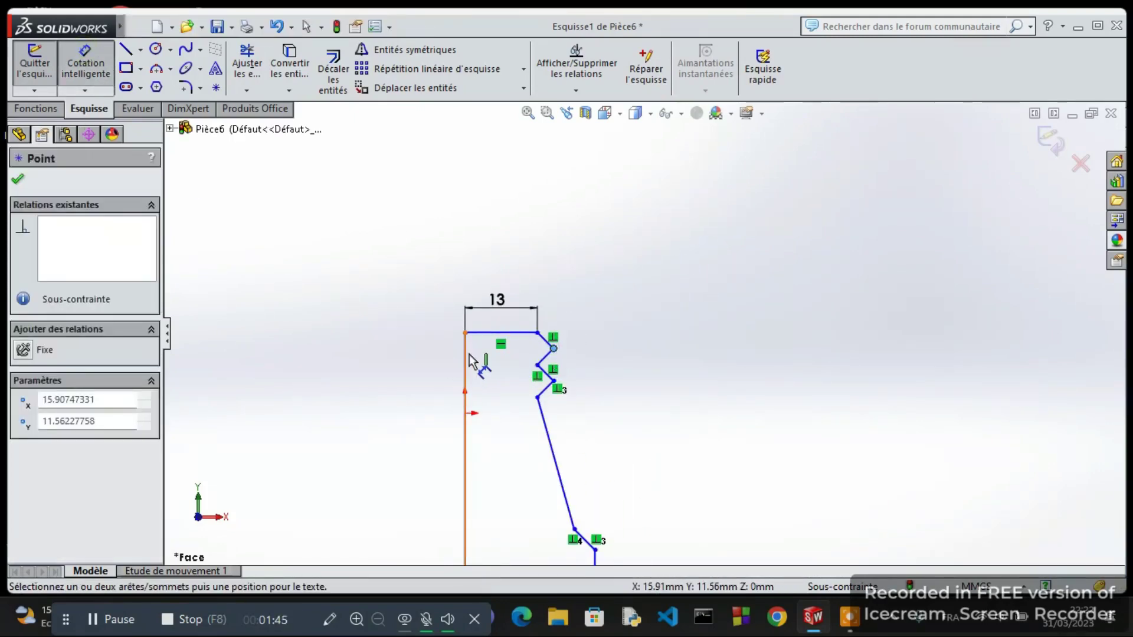
{"action": "left_click", "coordinate": [466, 358]}
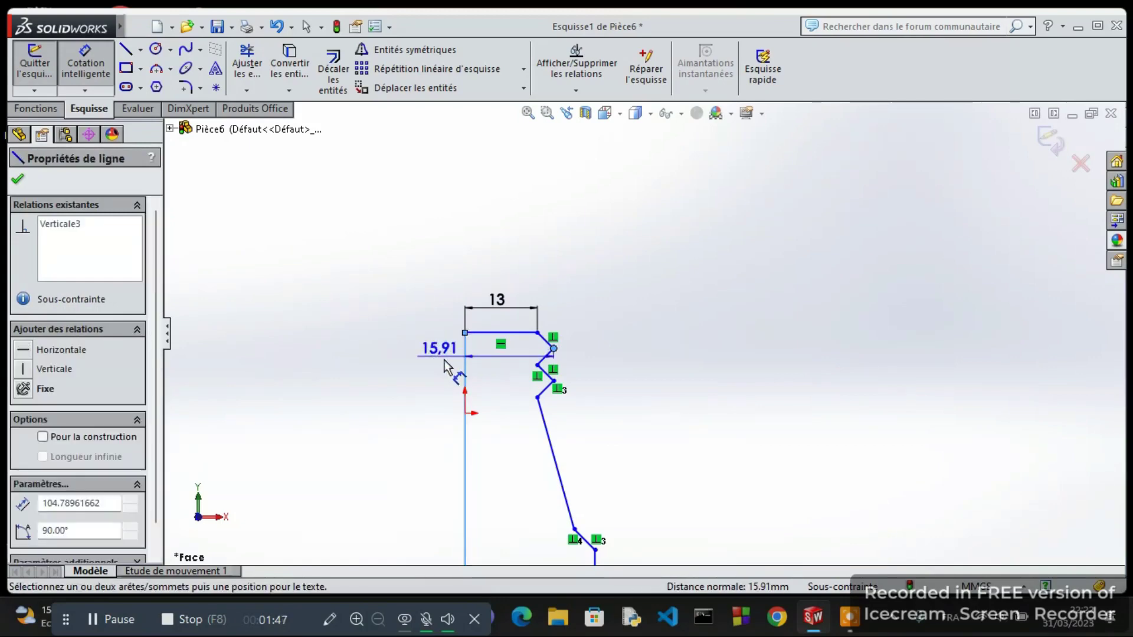
{"action": "type", "text": "14"}
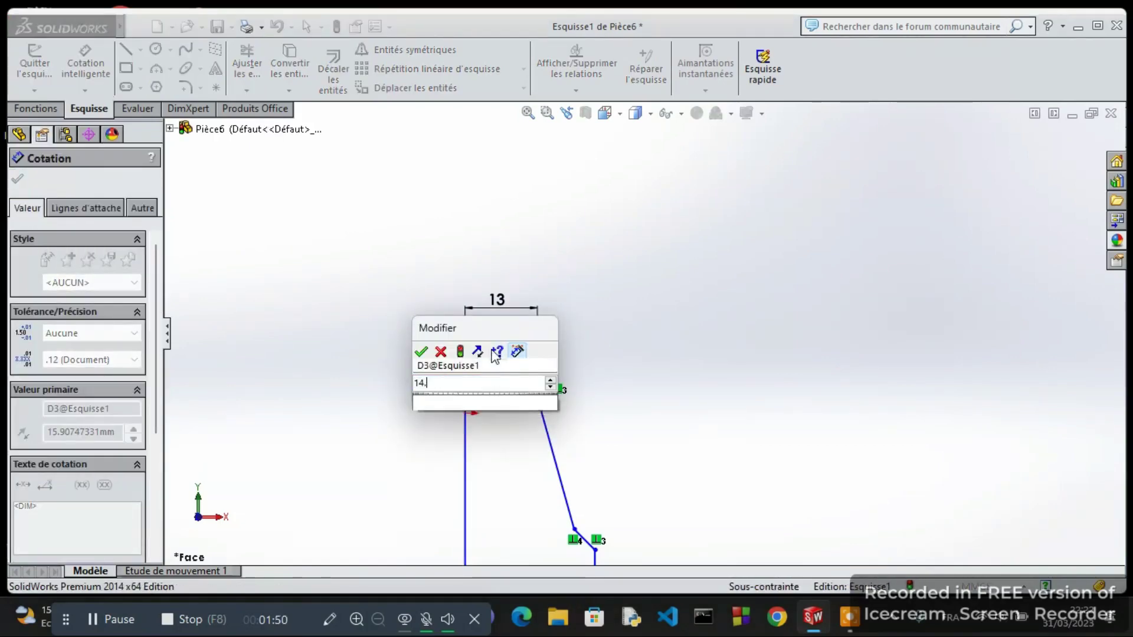
{"action": "type", "text": ".5"}
{"action": "key", "text": "Return"}
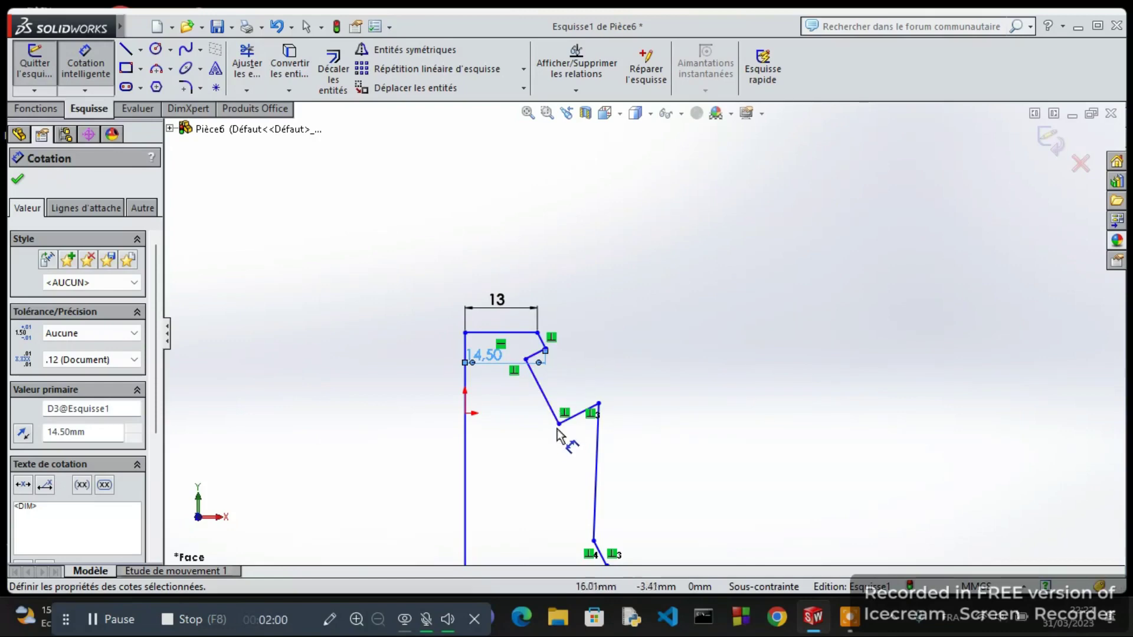
{"action": "left_click", "coordinate": [102, 72]}
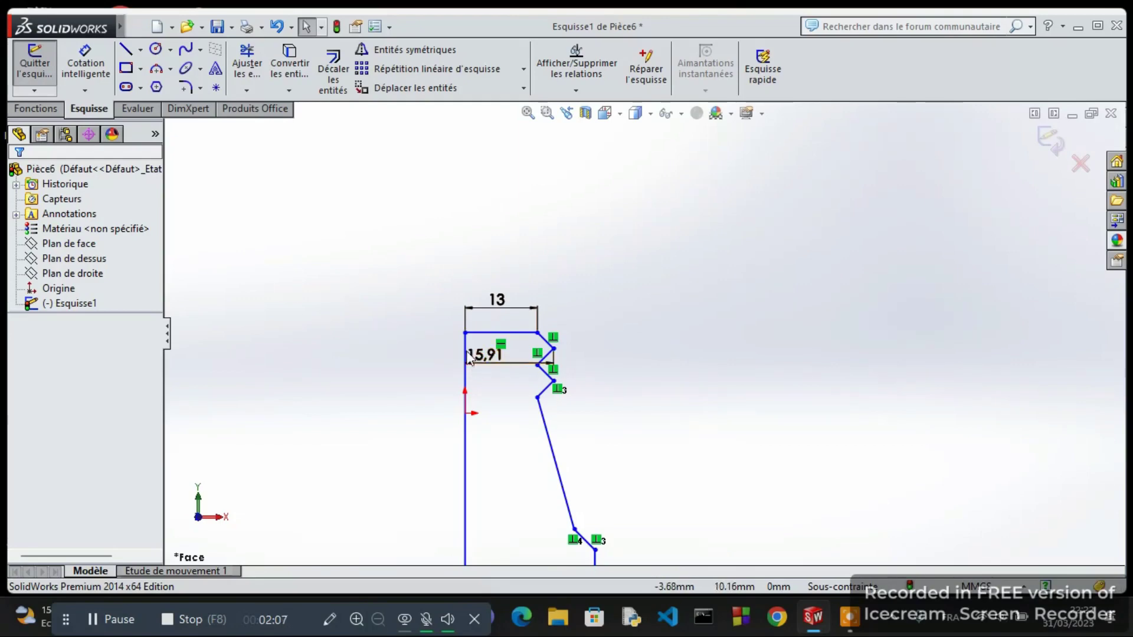
- Edit the 15.91 notch distance dimension to 14.50 mm
{"action": "left_click", "coordinate": [484, 364]}
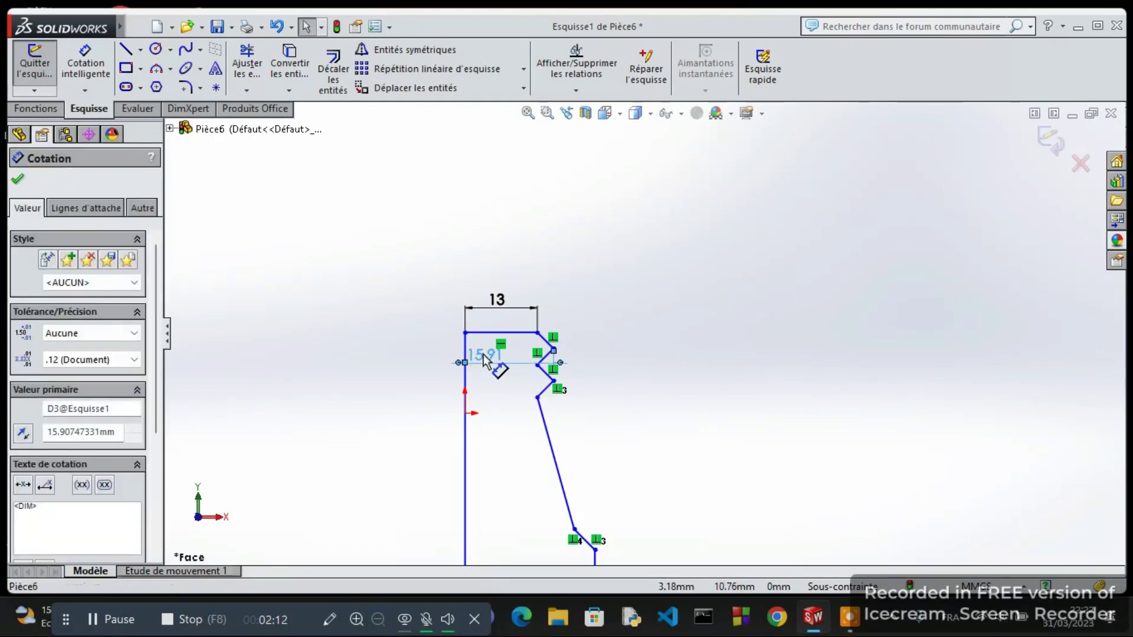
{"action": "double_click", "coordinate": [484, 357]}
{"action": "type", "text": "14.5"}
{"action": "key", "text": "Return"}
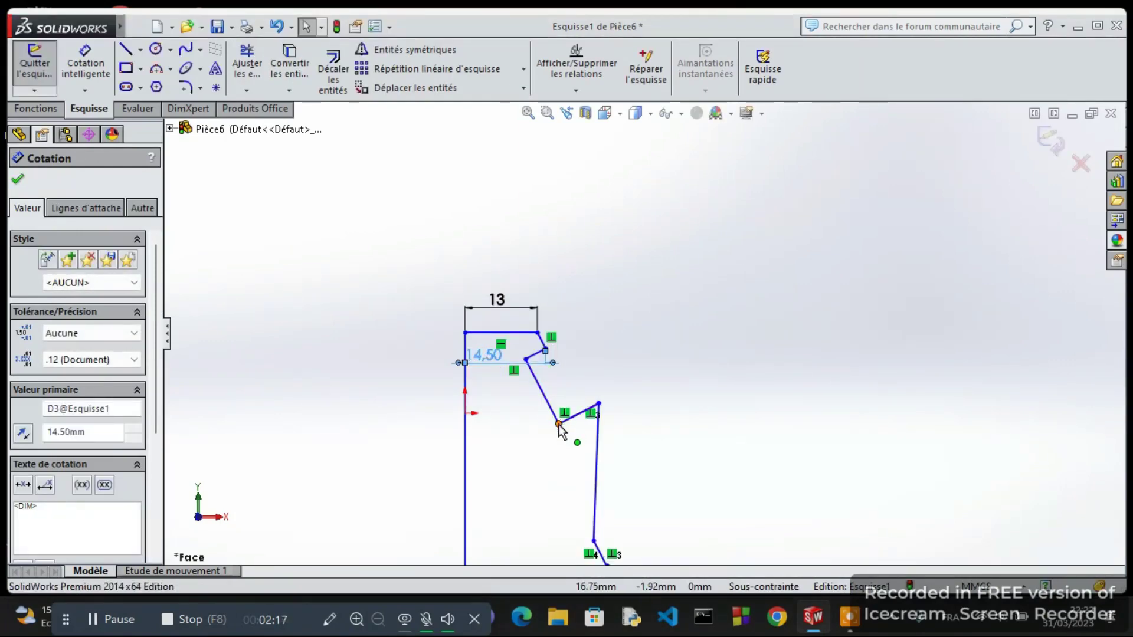
- Begin a distance dimension from the lower neck point to the left axis line
{"action": "left_click", "coordinate": [559, 423]}
{"action": "left_click", "coordinate": [466, 428]}
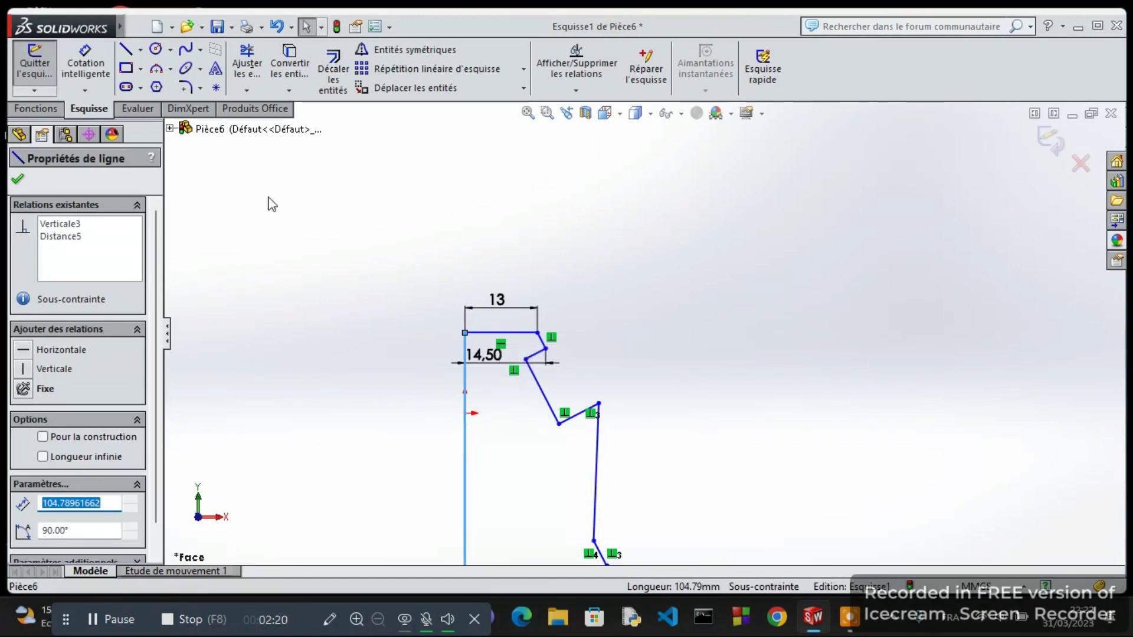
{"action": "left_click", "coordinate": [85, 65]}
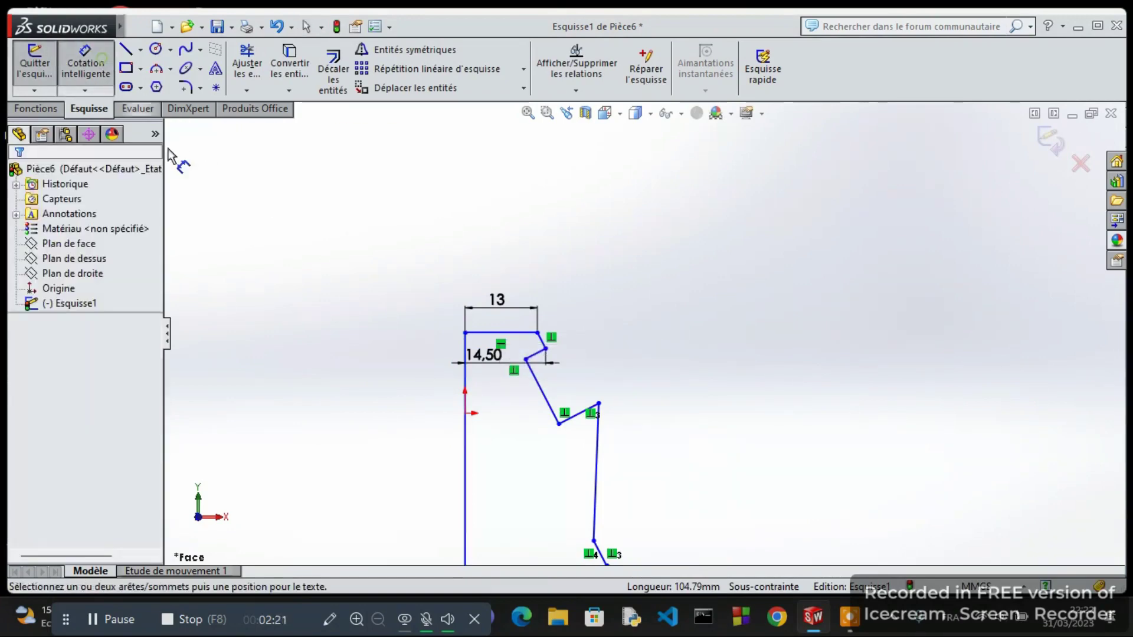
{"action": "left_click", "coordinate": [559, 424]}
- Set the lower neck point 15 mm and the next neck point 12 mm from the axis
{"action": "left_click", "coordinate": [466, 435]}
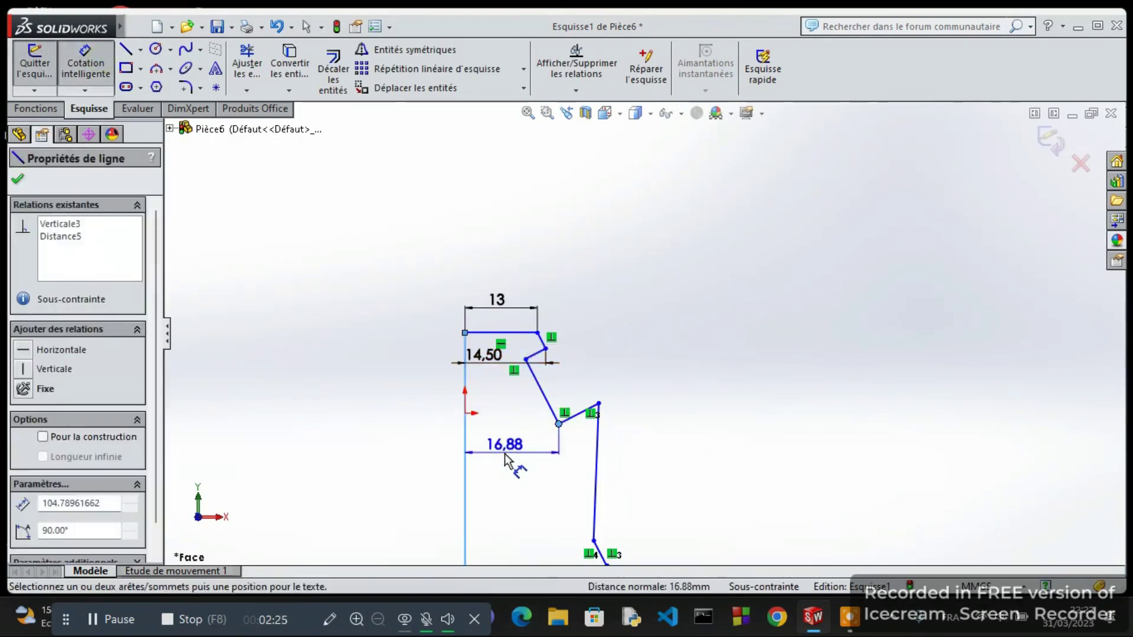
{"action": "left_click", "coordinate": [512, 446]}
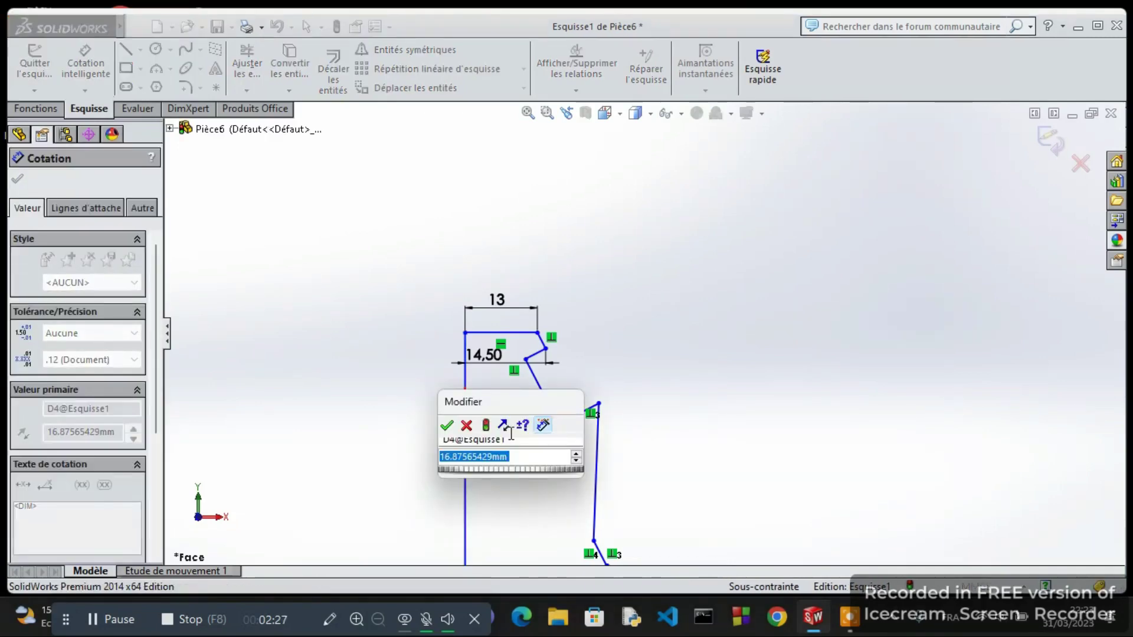
{"action": "type", "text": "15"}
{"action": "key", "text": "Return"}
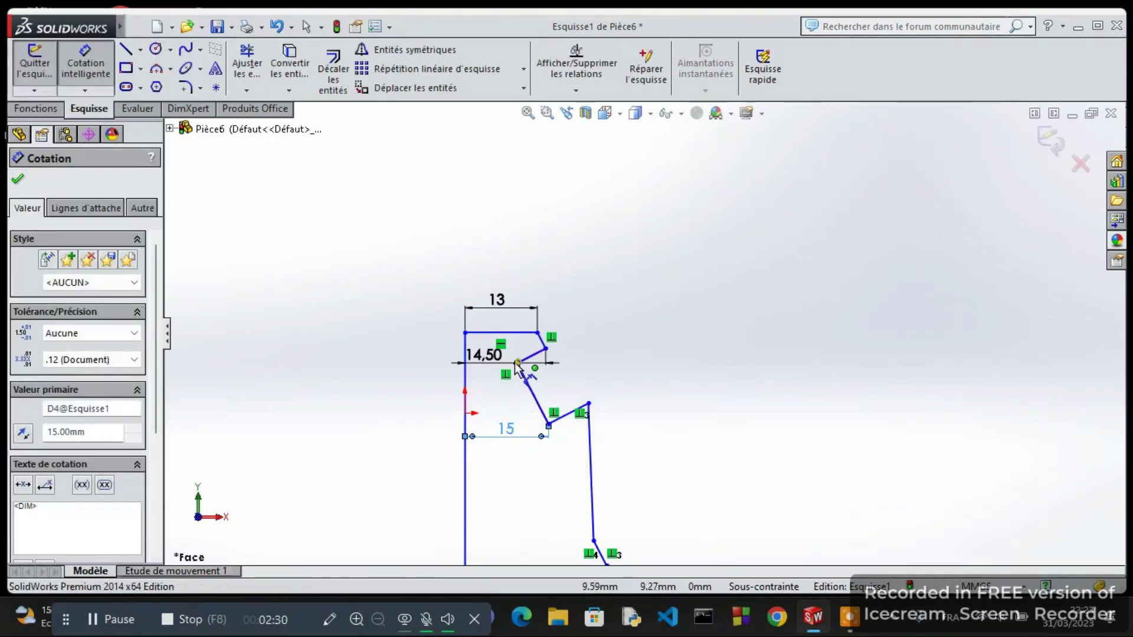
{"action": "left_click", "coordinate": [517, 364]}
{"action": "left_click", "coordinate": [465, 381]}
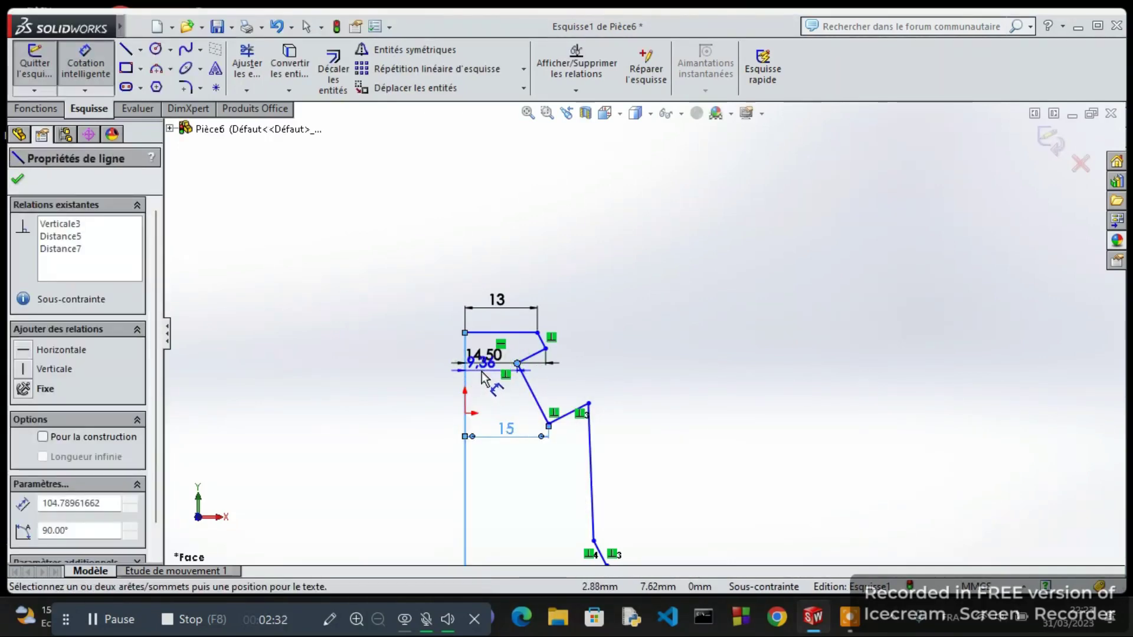
{"action": "left_click", "coordinate": [482, 372]}
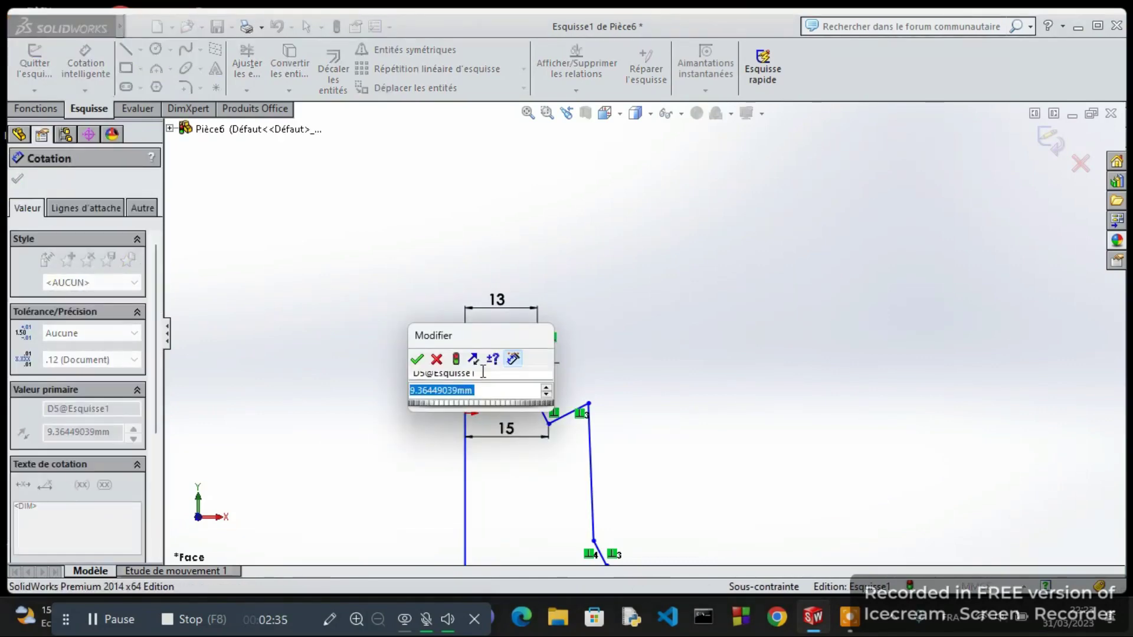
{"action": "type", "text": "12"}
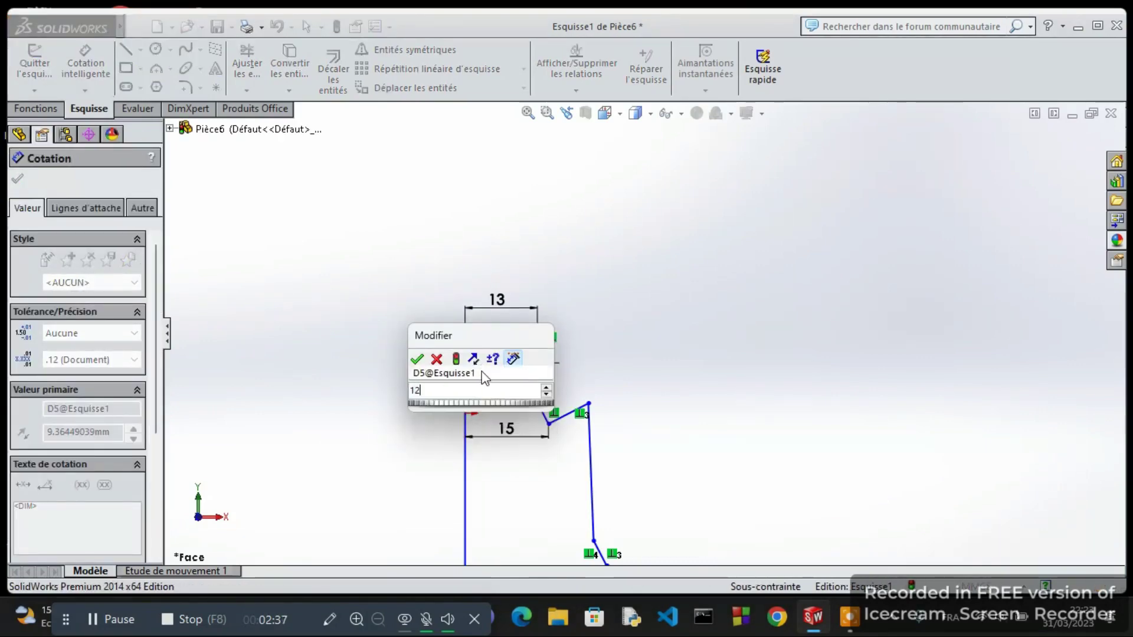
{"action": "key", "text": "Return"}
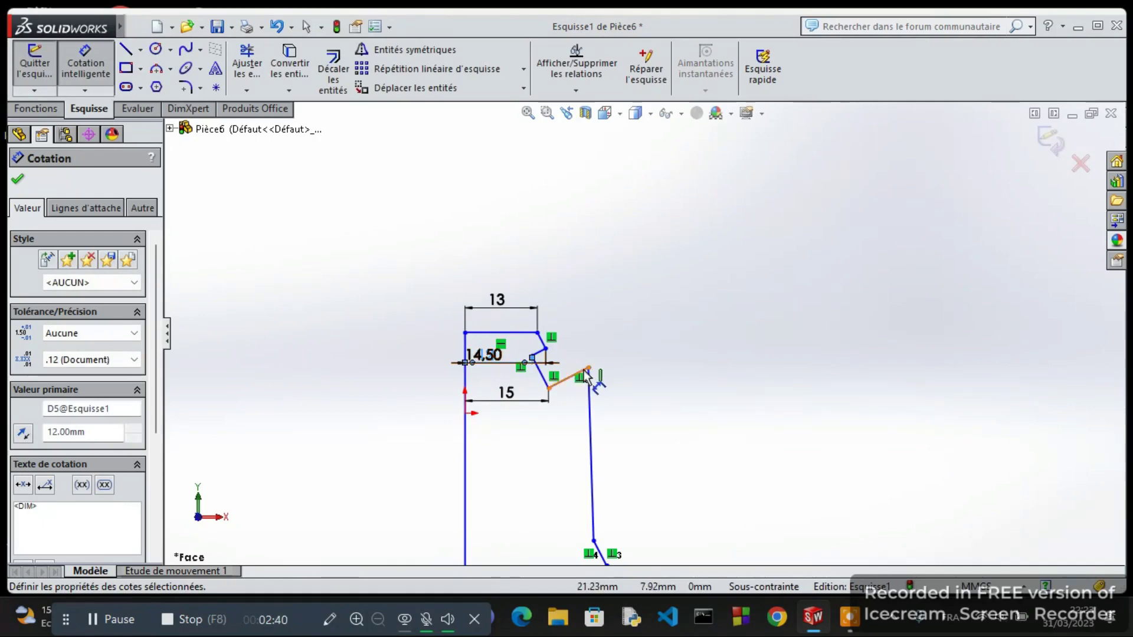
- Dimension the shoulder's right corner 12 mm from the left axis line
{"action": "left_click", "coordinate": [588, 368]}
{"action": "left_click", "coordinate": [466, 384]}
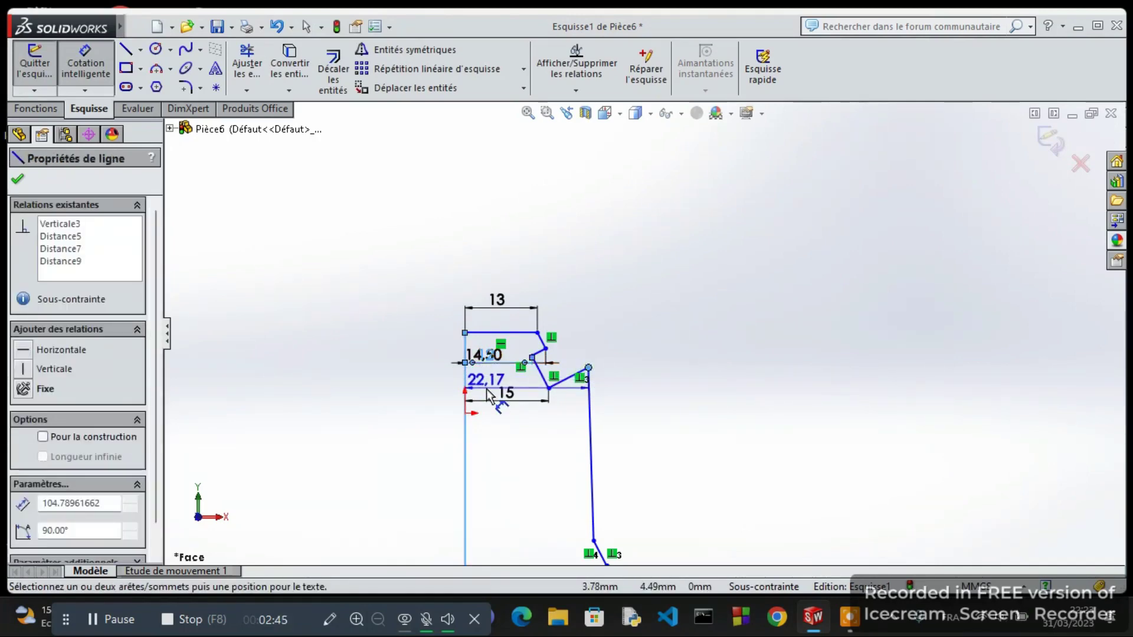
{"action": "left_click", "coordinate": [486, 388]}
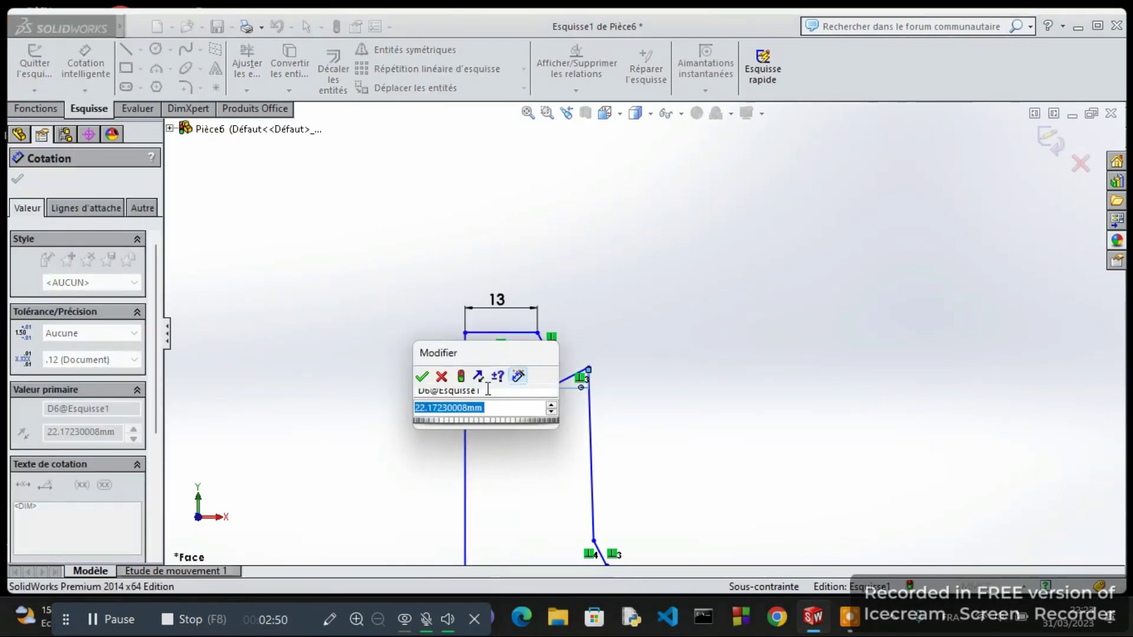
{"action": "type", "text": "12"}
{"action": "key", "text": "Return"}
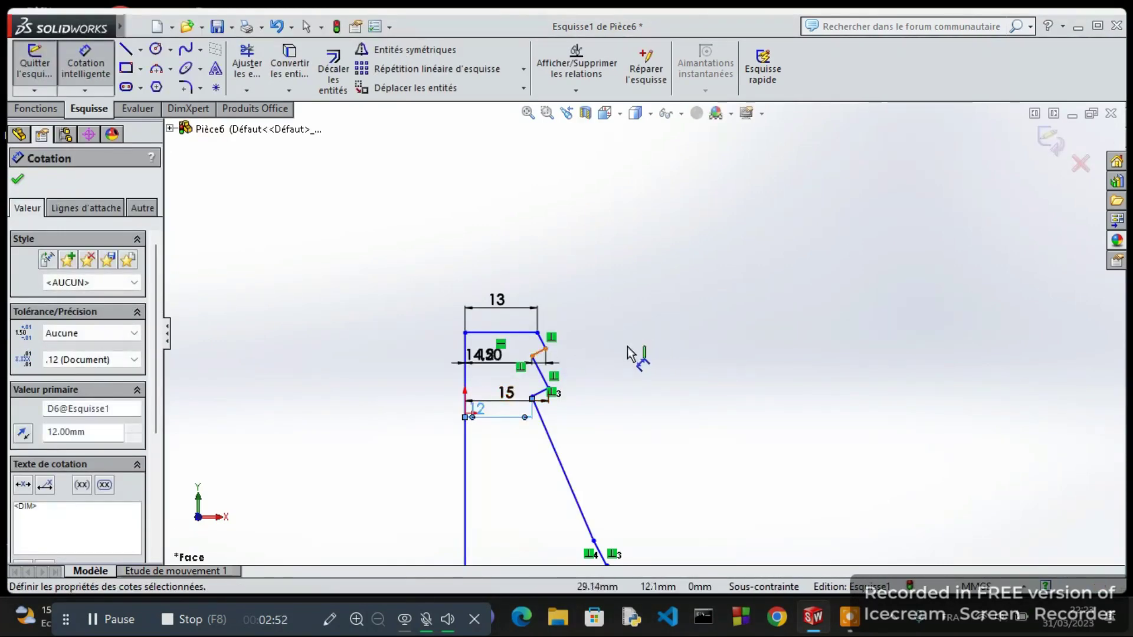
{"action": "key", "text": "Escape"}
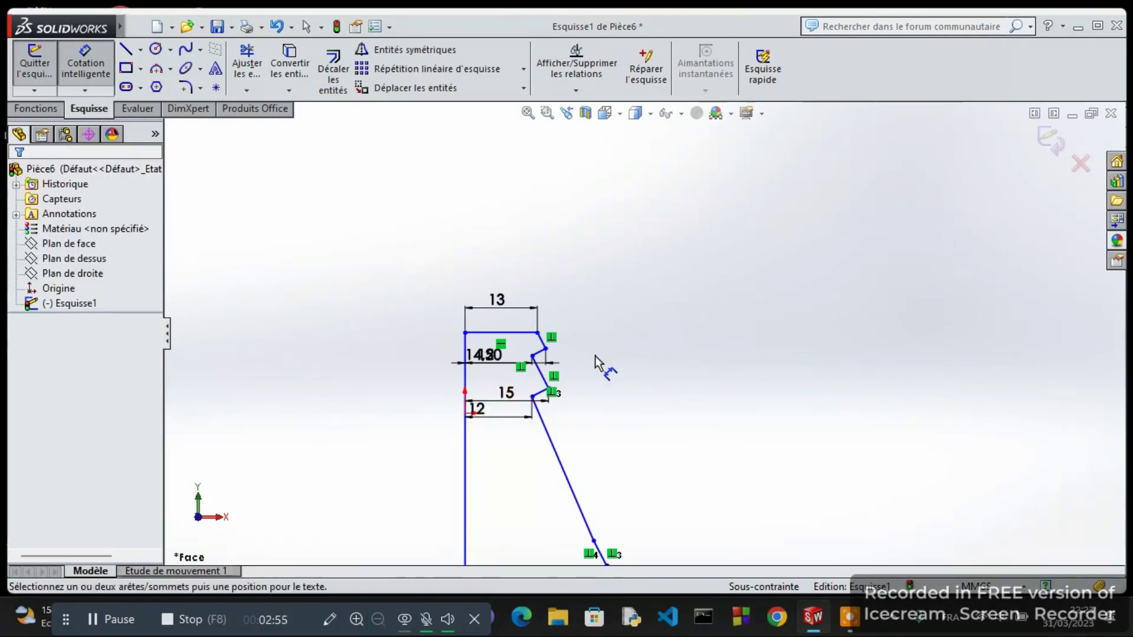
- Place a 4 mm vertical dimension from the top line to the first neck point
{"action": "left_click", "coordinate": [530, 327]}
{"action": "left_click", "coordinate": [542, 352]}
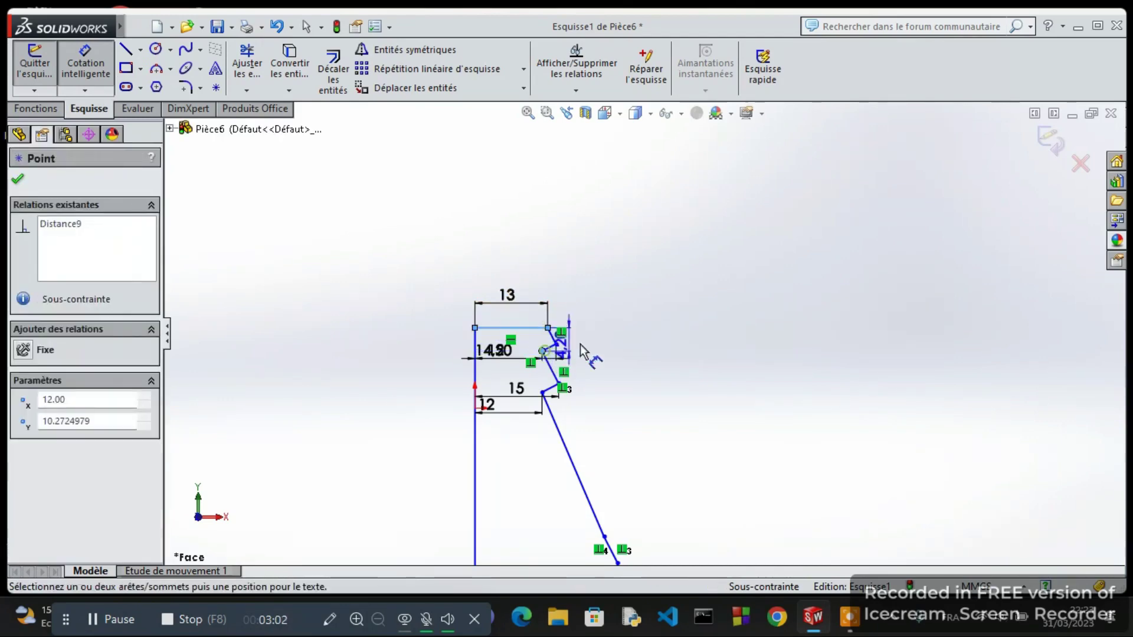
{"action": "left_click", "coordinate": [601, 339]}
{"action": "type", "text": "4"}
{"action": "key", "text": "Return"}
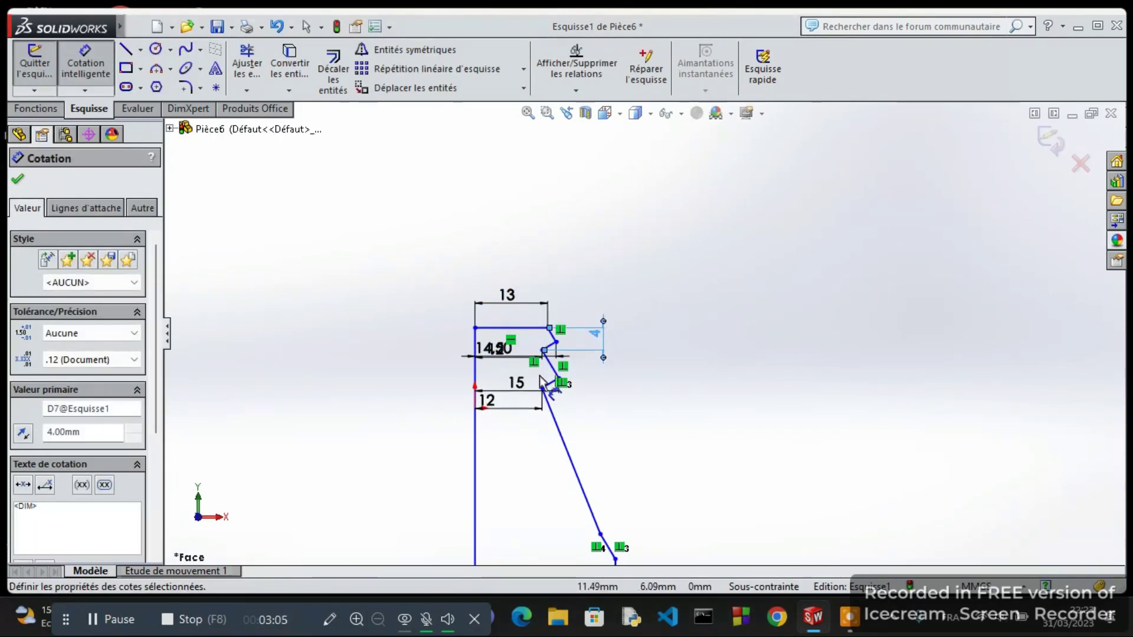
- Add a vertical dimension from the top line to a neck vertex, then discard it as over-constraining
{"action": "left_click", "coordinate": [526, 327]}
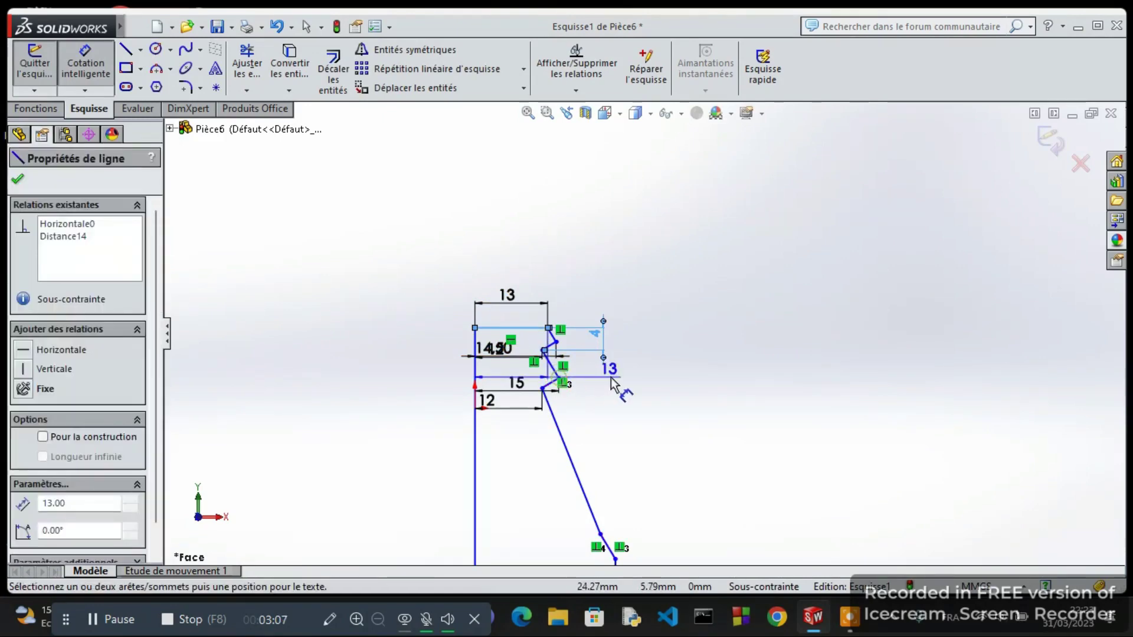
{"action": "key", "text": "Escape"}
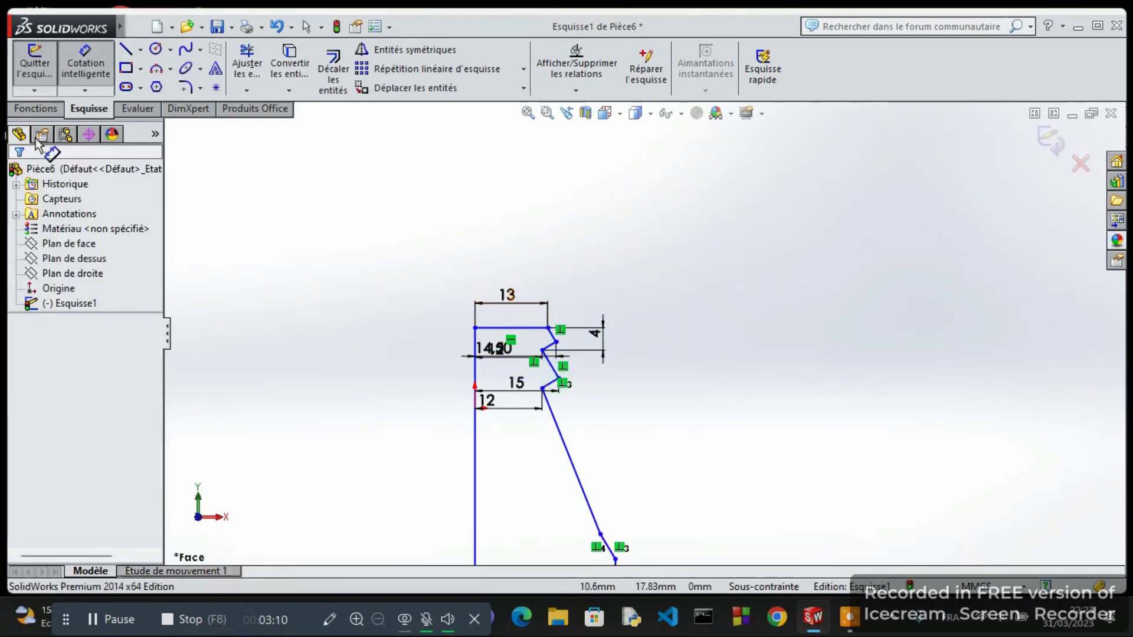
{"action": "left_click", "coordinate": [526, 329]}
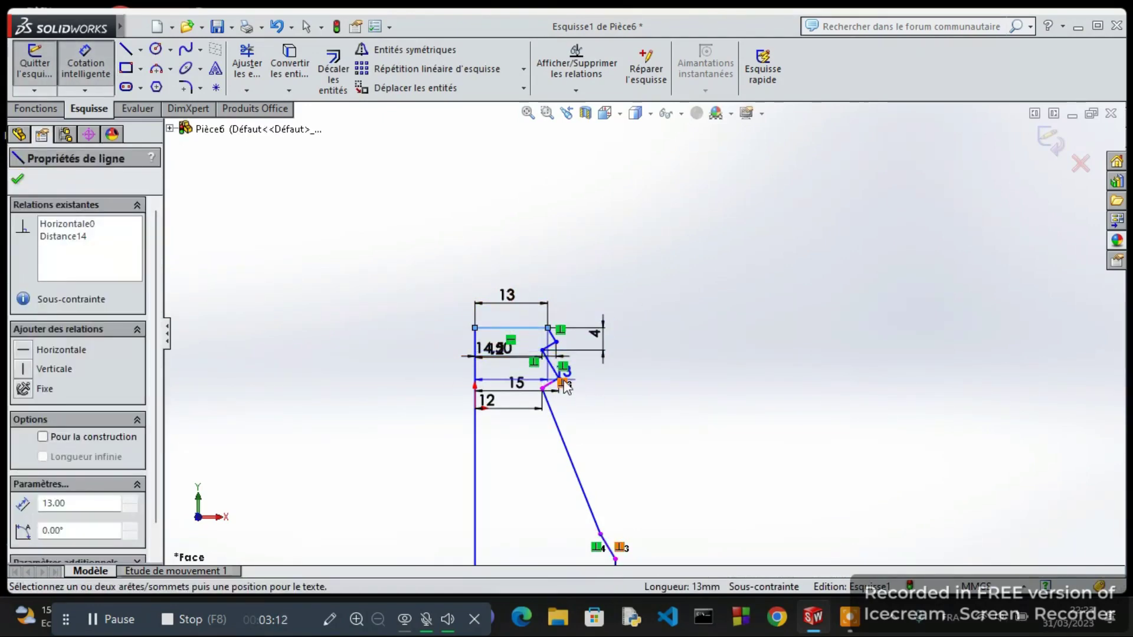
{"action": "key", "text": "Escape"}
{"action": "scroll", "coordinate": [549, 337], "scroll_direction": "down", "scroll_amount": 3}
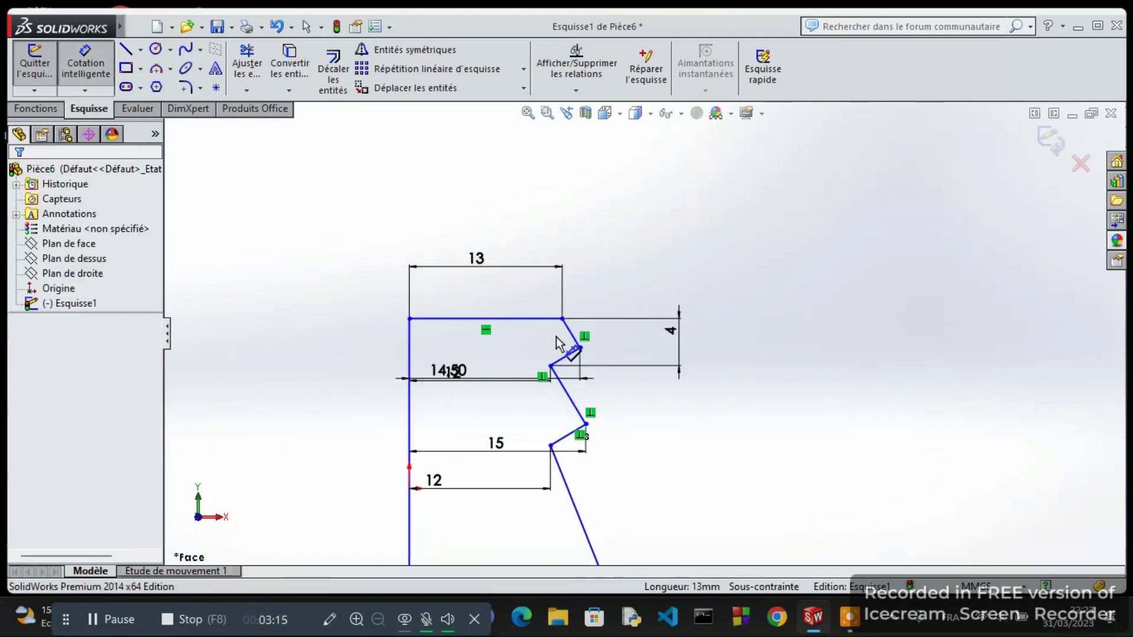
{"action": "left_click", "coordinate": [522, 318]}
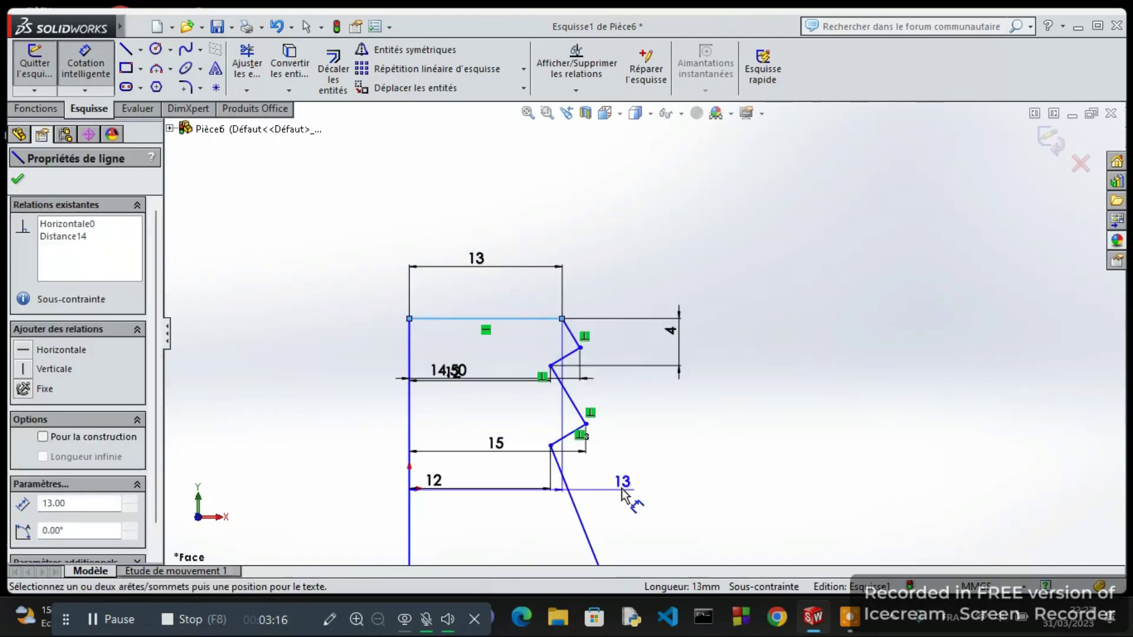
{"action": "left_click", "coordinate": [585, 424]}
{"action": "left_click", "coordinate": [773, 398]}
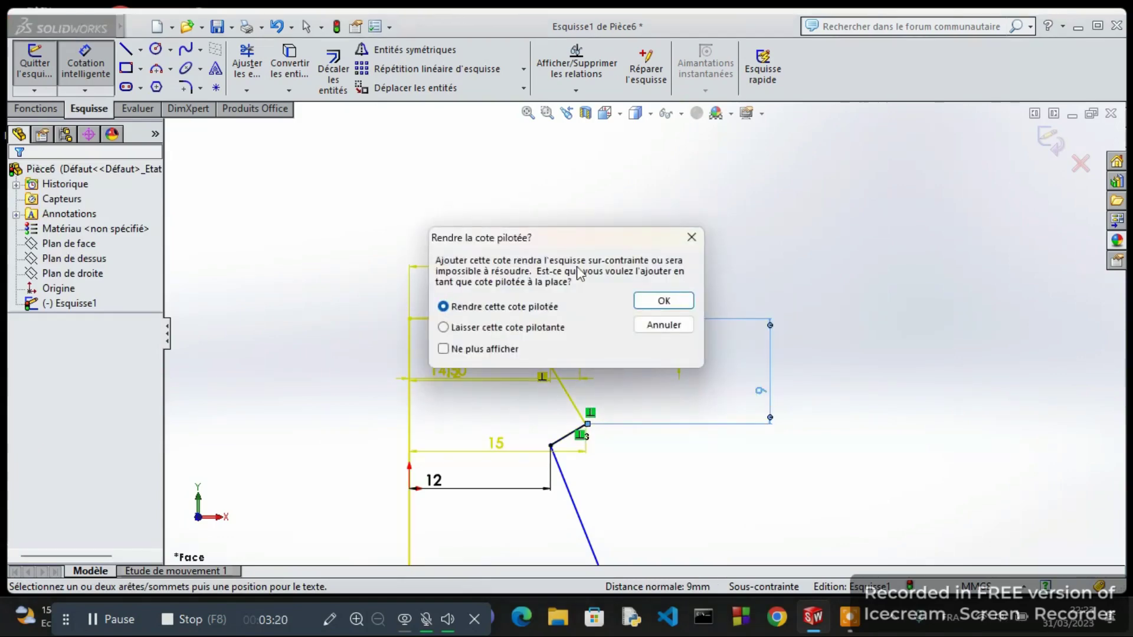
{"action": "left_click", "coordinate": [693, 238]}
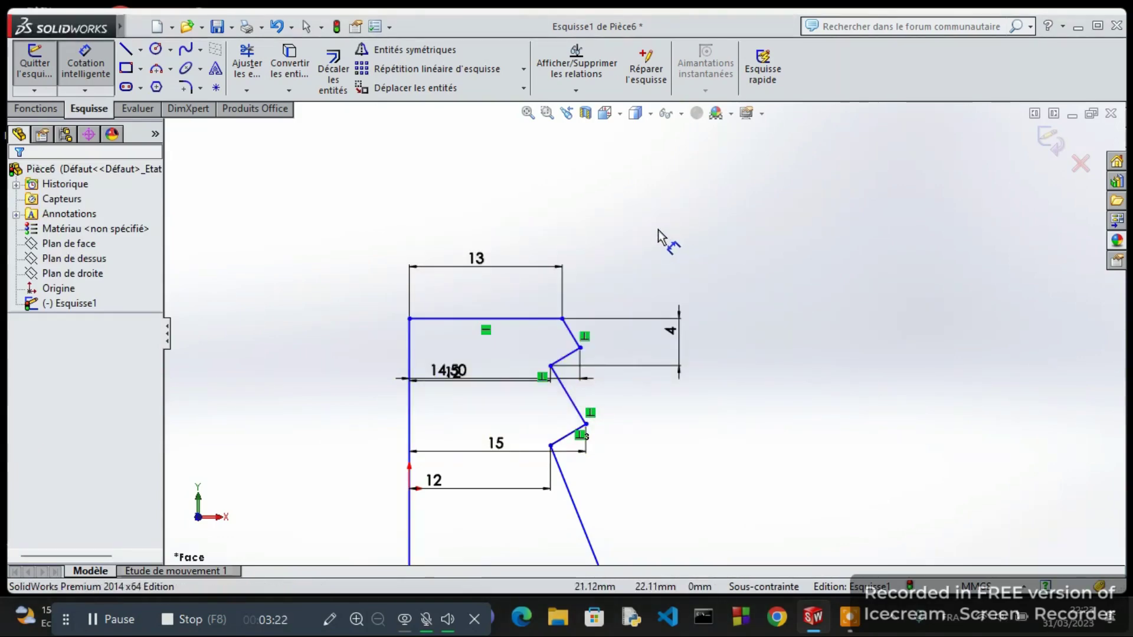
- Dimension the long slanted shoulder line's vertical height as 60
{"action": "scroll", "coordinate": [665, 281], "scroll_direction": "up", "scroll_amount": 2}
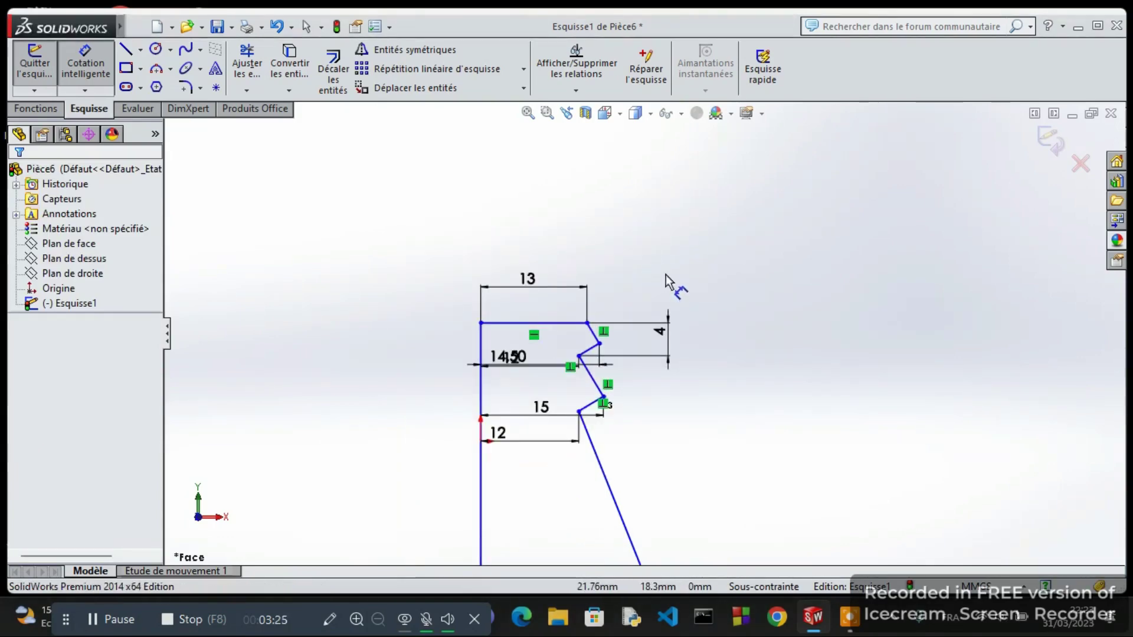
{"action": "scroll", "coordinate": [673, 283], "scroll_direction": "up", "scroll_amount": 1}
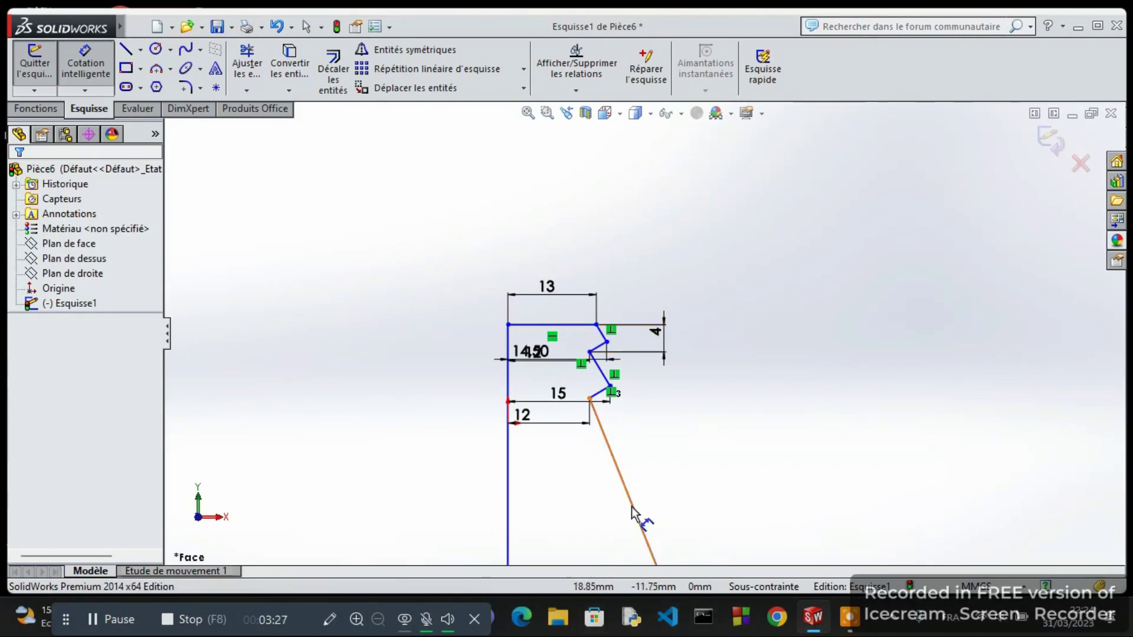
{"action": "left_click", "coordinate": [641, 522]}
{"action": "left_click", "coordinate": [715, 475]}
{"action": "type", "text": "60"}
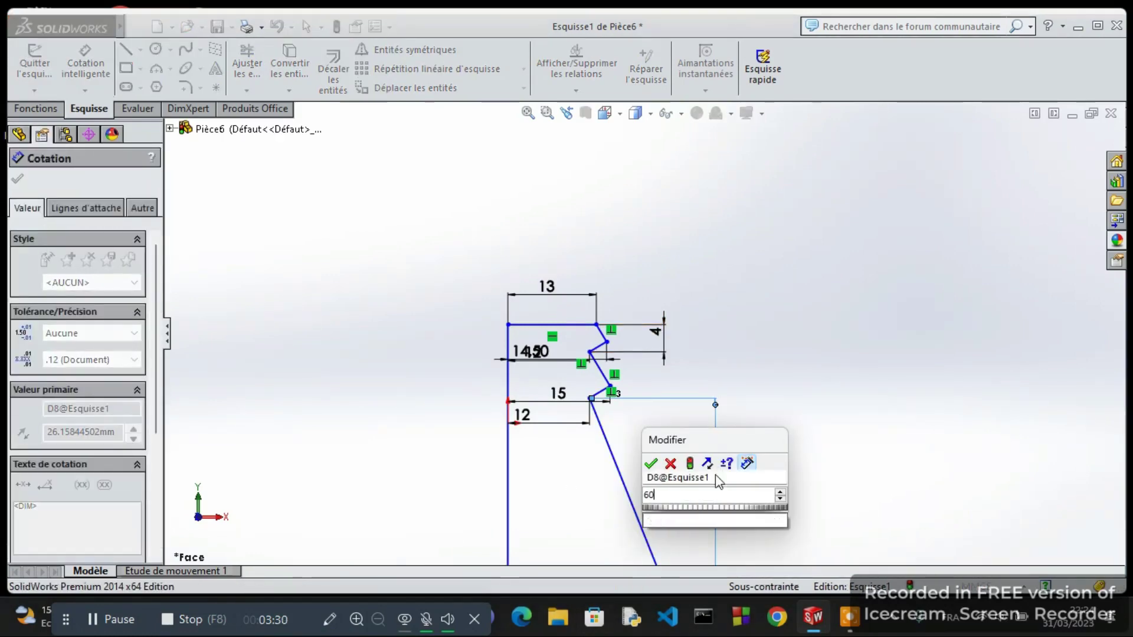
{"action": "key", "text": "Return"}
{"action": "scroll", "coordinate": [720, 479], "scroll_direction": "down", "scroll_amount": 3}
{"action": "scroll", "coordinate": [711, 471], "scroll_direction": "up", "scroll_amount": 4}
{"action": "scroll", "coordinate": [710, 470], "scroll_direction": "up", "scroll_amount": 1}
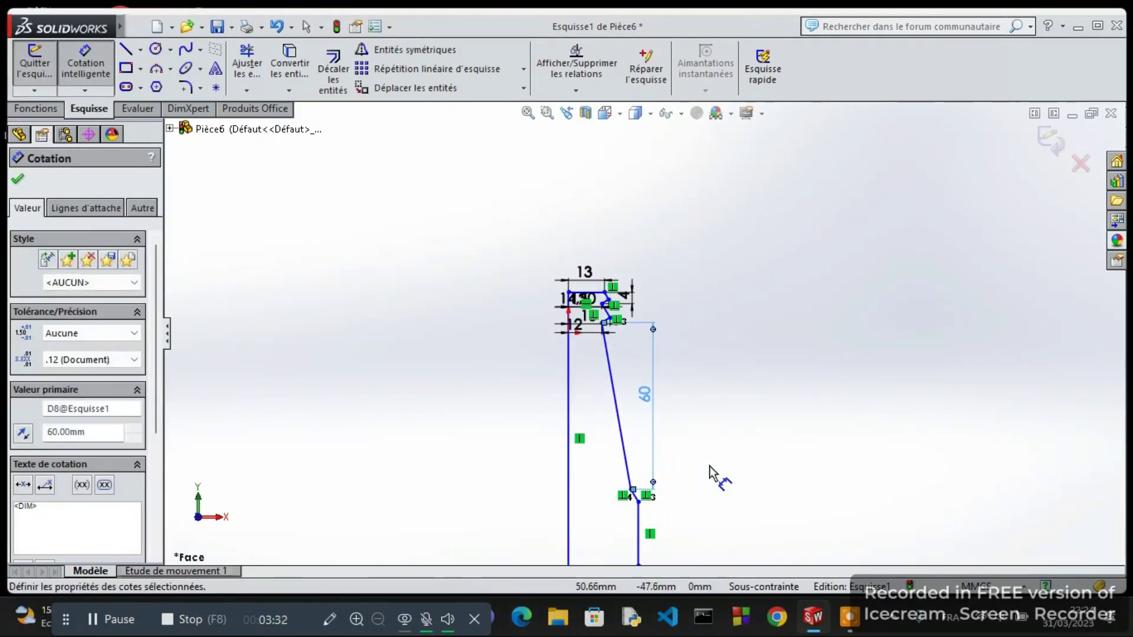
{"action": "scroll", "coordinate": [711, 473], "scroll_direction": "up", "scroll_amount": 1}
{"action": "scroll", "coordinate": [742, 523], "scroll_direction": "down", "scroll_amount": 2}
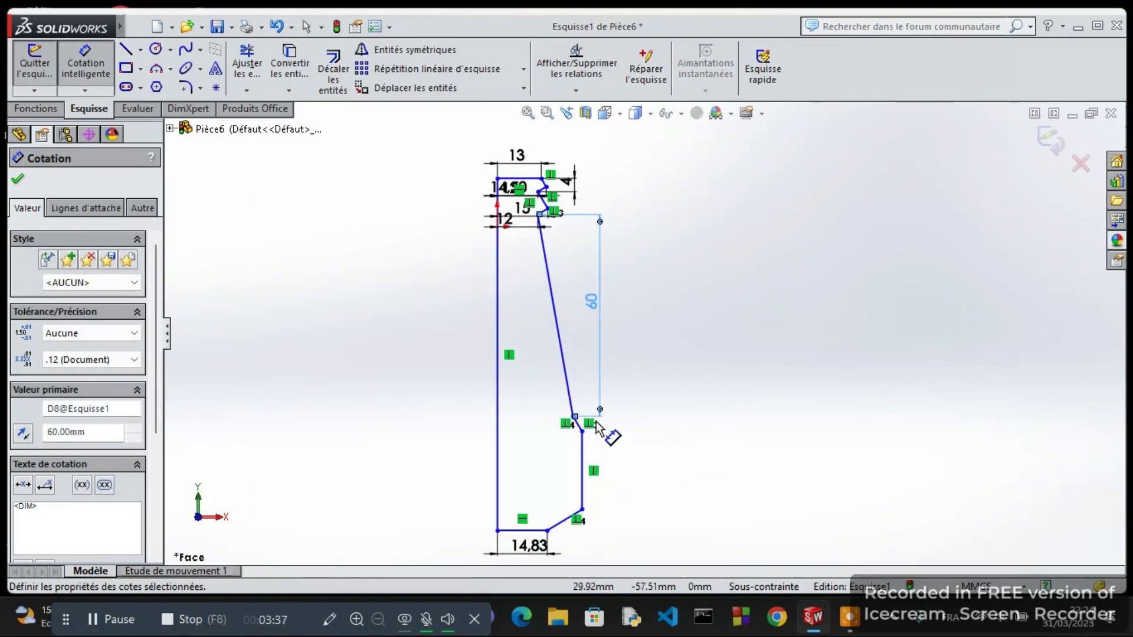
{"action": "scroll", "coordinate": [576, 419], "scroll_direction": "down", "scroll_amount": 2}
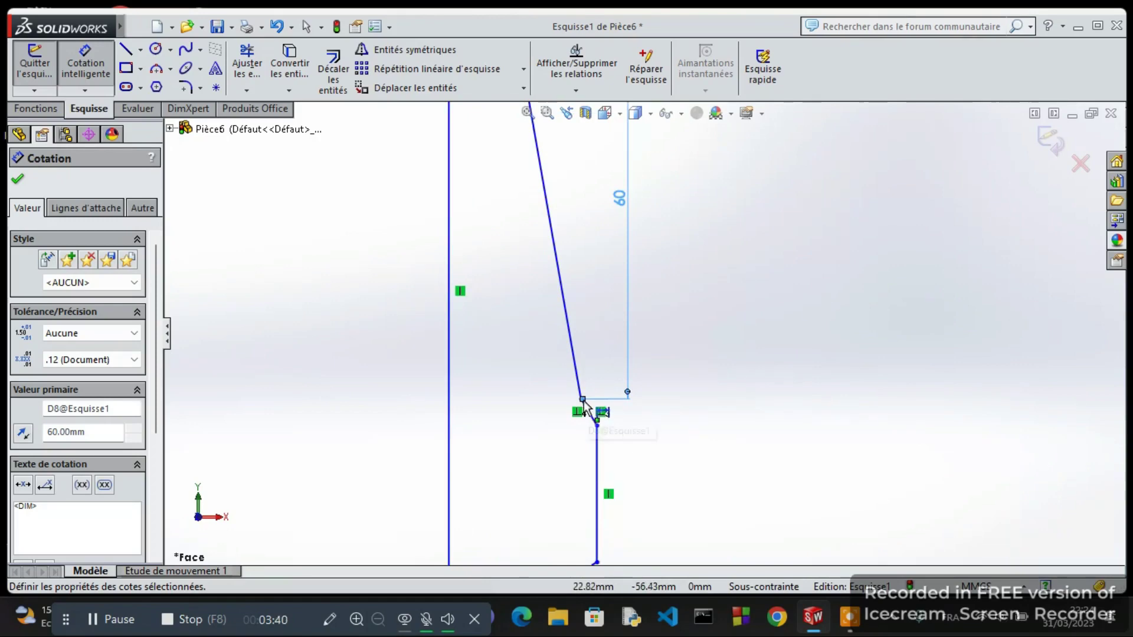
{"action": "key", "text": "Escape"}
- Set the short slanted step below the shoulder to 15 mm high
{"action": "left_click", "coordinate": [596, 426]}
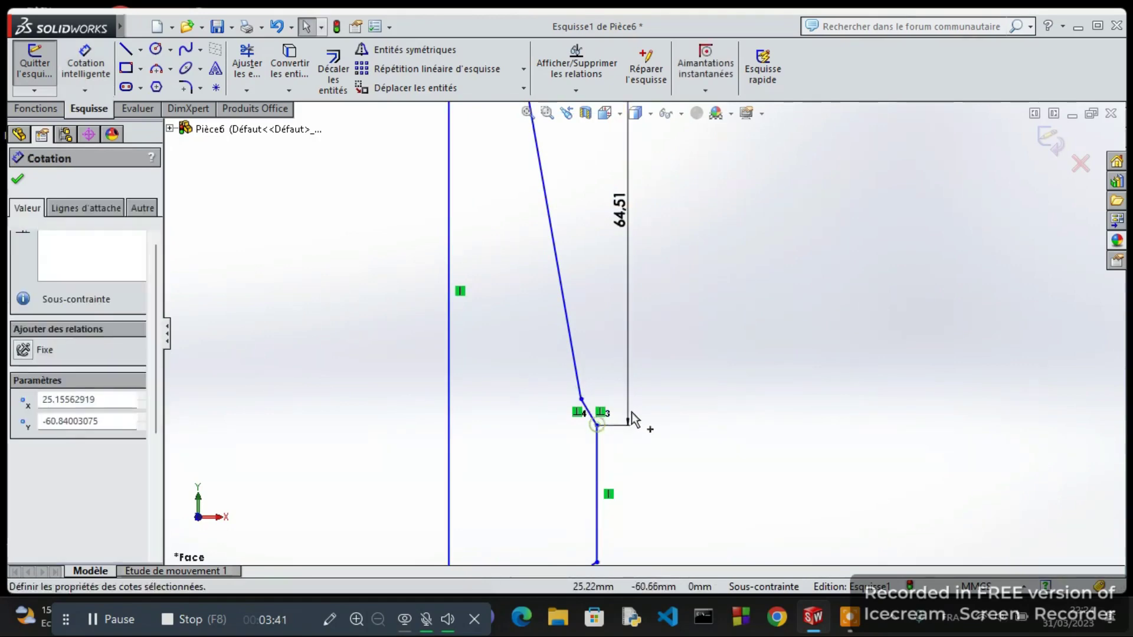
{"action": "left_click", "coordinate": [592, 415]}
{"action": "key", "text": "Escape"}
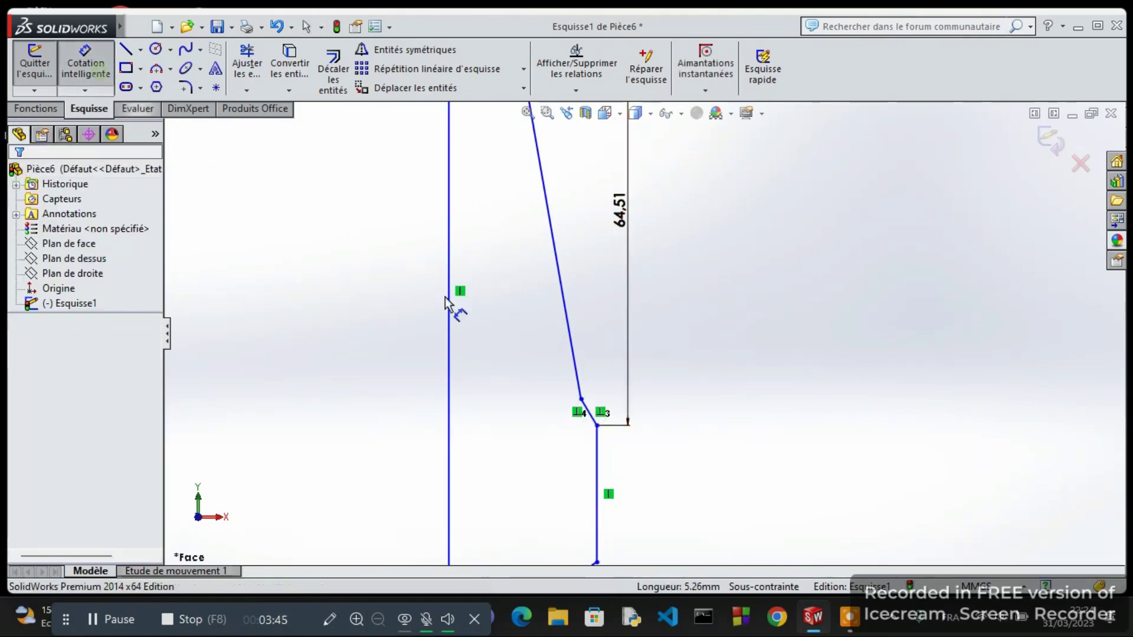
{"action": "left_click", "coordinate": [586, 415]}
{"action": "left_click", "coordinate": [644, 413]}
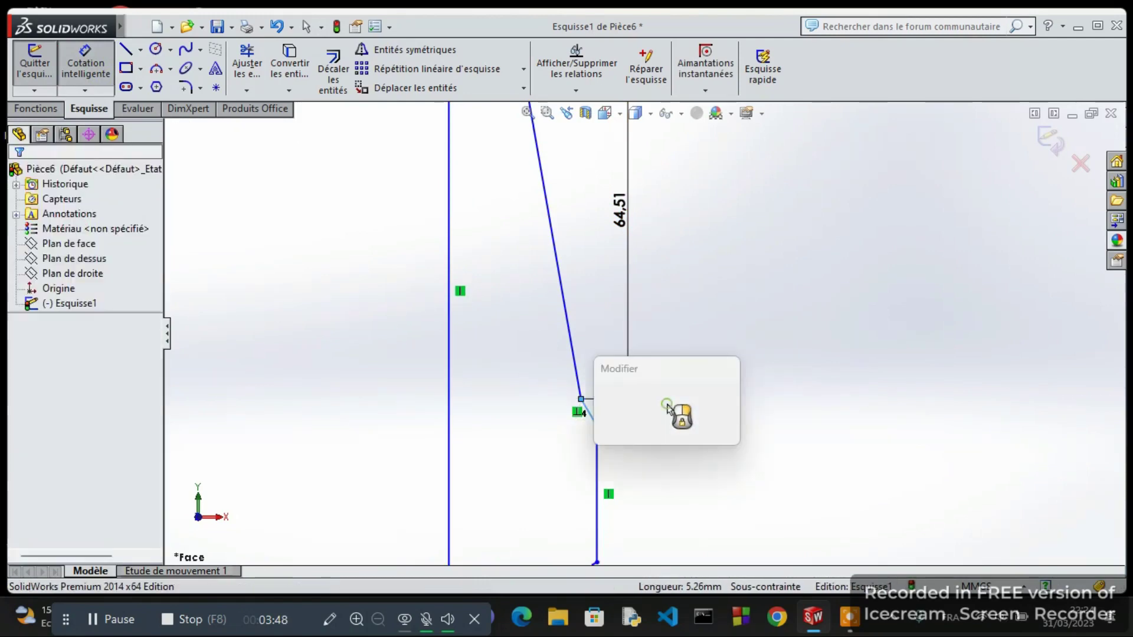
{"action": "type", "text": "15"}
{"action": "key", "text": "Return"}
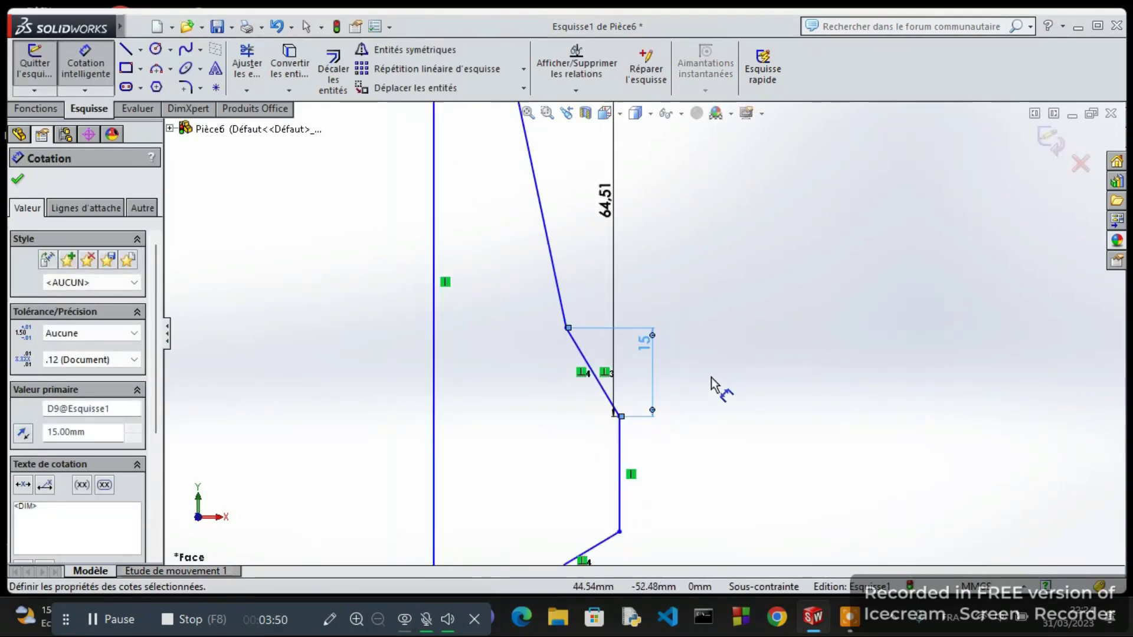
- Set the vertical body wall height to 110 mm
{"action": "left_click", "coordinate": [632, 426]}
{"action": "left_click", "coordinate": [697, 428]}
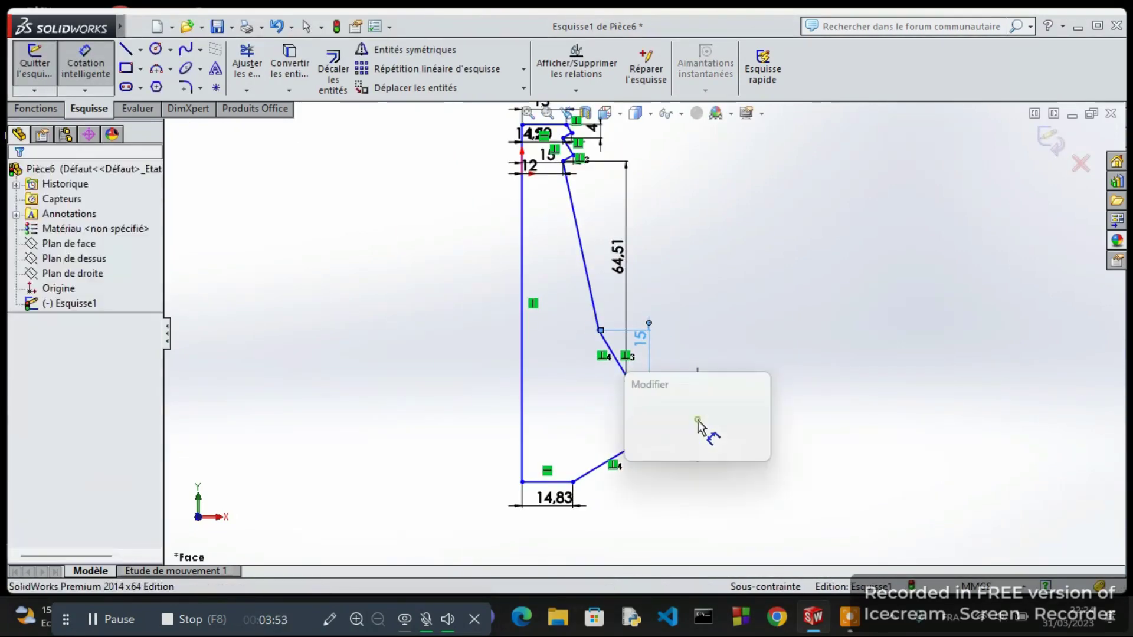
{"action": "type", "text": "110"}
{"action": "key", "text": "Return"}
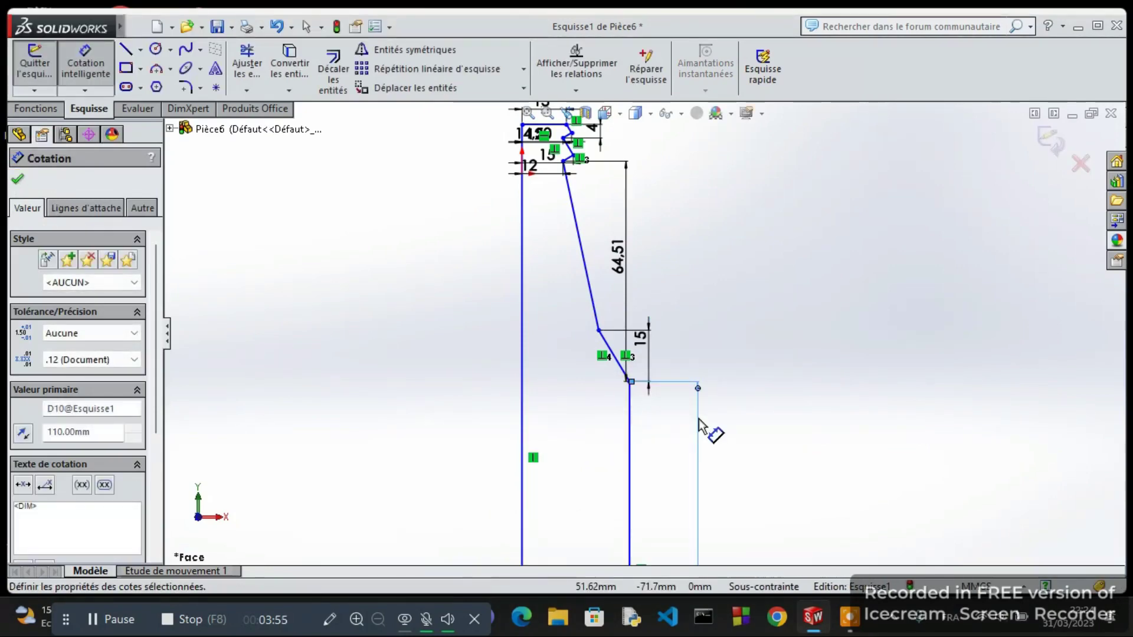
{"action": "scroll", "coordinate": [684, 416], "scroll_direction": "up", "scroll_amount": 3}
{"action": "scroll", "coordinate": [708, 519], "scroll_direction": "down", "scroll_amount": 1}
{"action": "scroll", "coordinate": [625, 525], "scroll_direction": "down", "scroll_amount": 2}
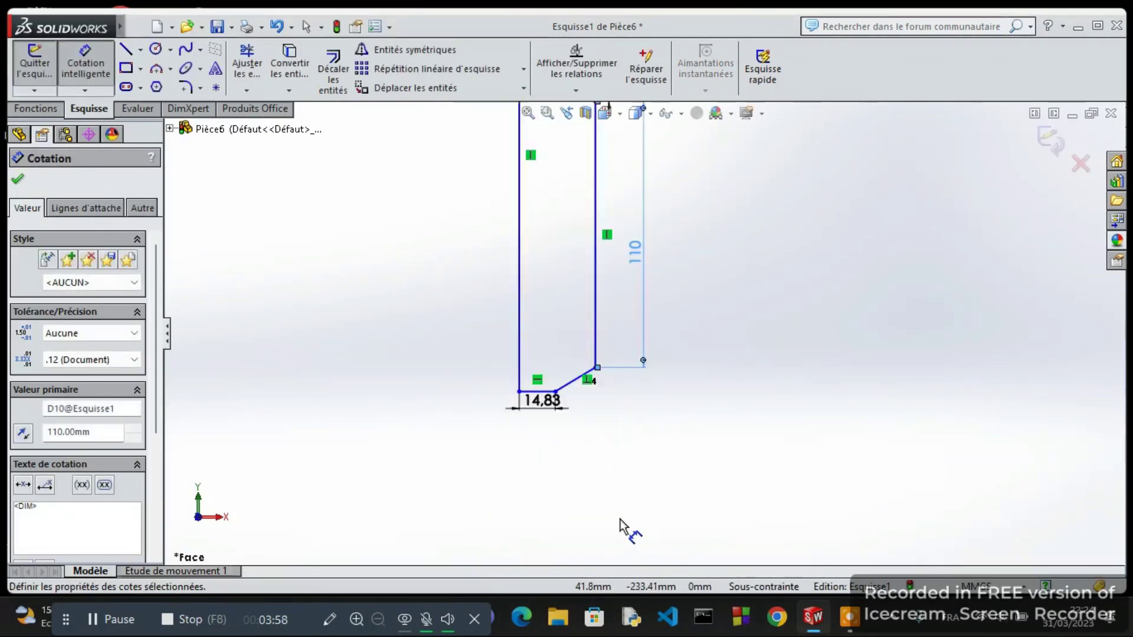
{"action": "scroll", "coordinate": [590, 433], "scroll_direction": "down", "scroll_amount": 2}
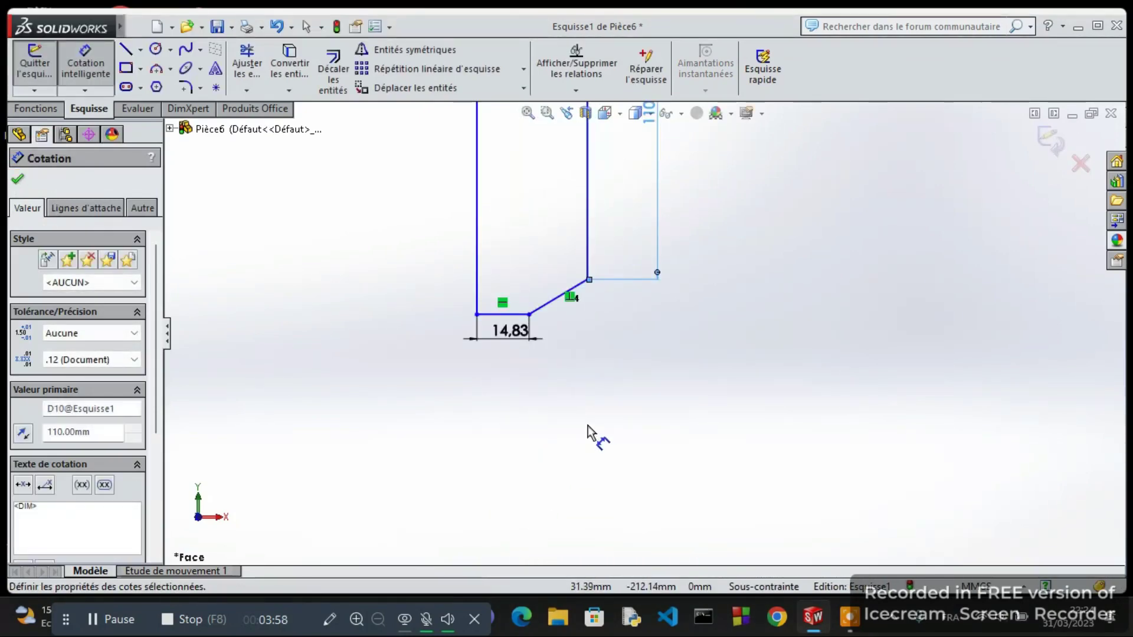
- Set the slanted base line's vertical height to 8 mm
{"action": "left_click", "coordinate": [560, 296]}
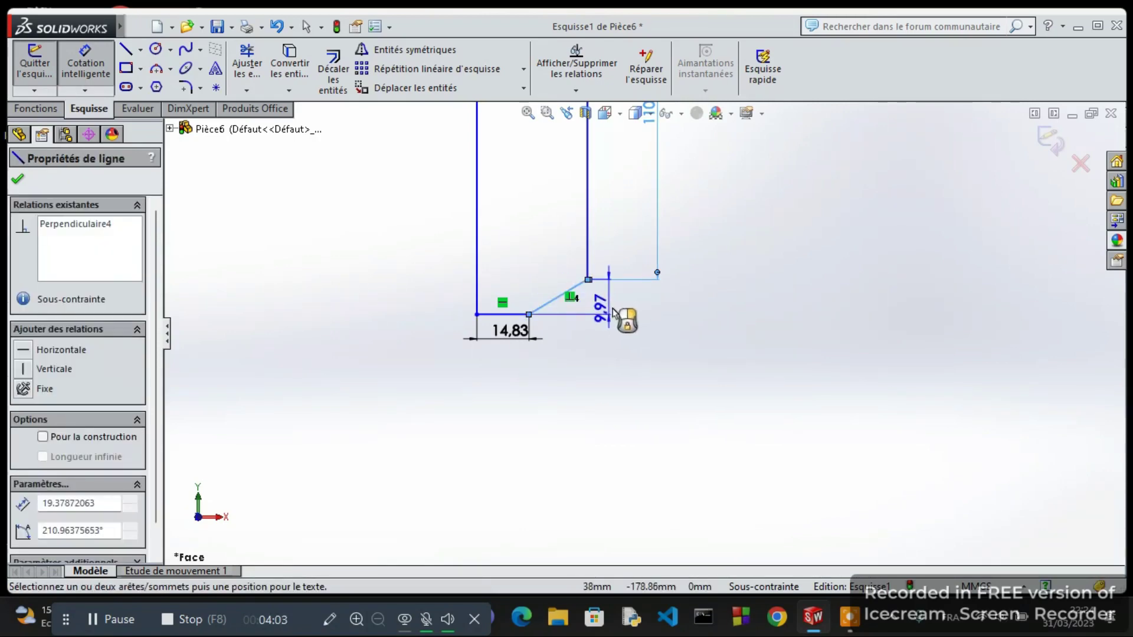
{"action": "left_click", "coordinate": [624, 318]}
{"action": "type", "text": "8"}
{"action": "key", "text": "Return"}
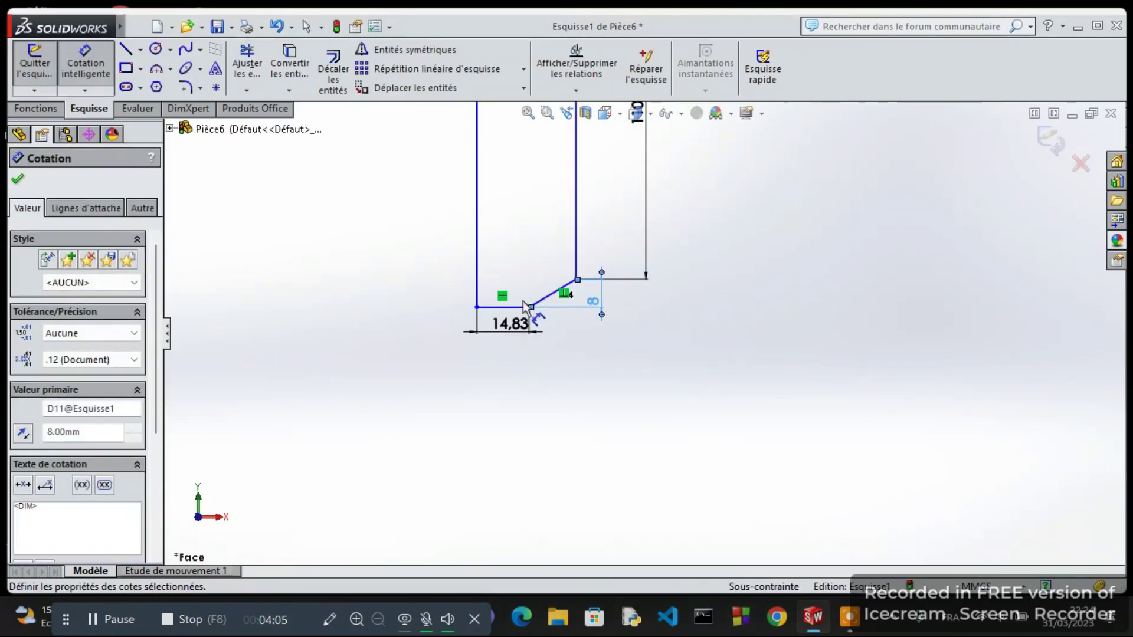
- Keep the base width as a driving dimension and set it to 25 mm
{"action": "left_click", "coordinate": [505, 308]}
{"action": "left_click", "coordinate": [509, 341]}
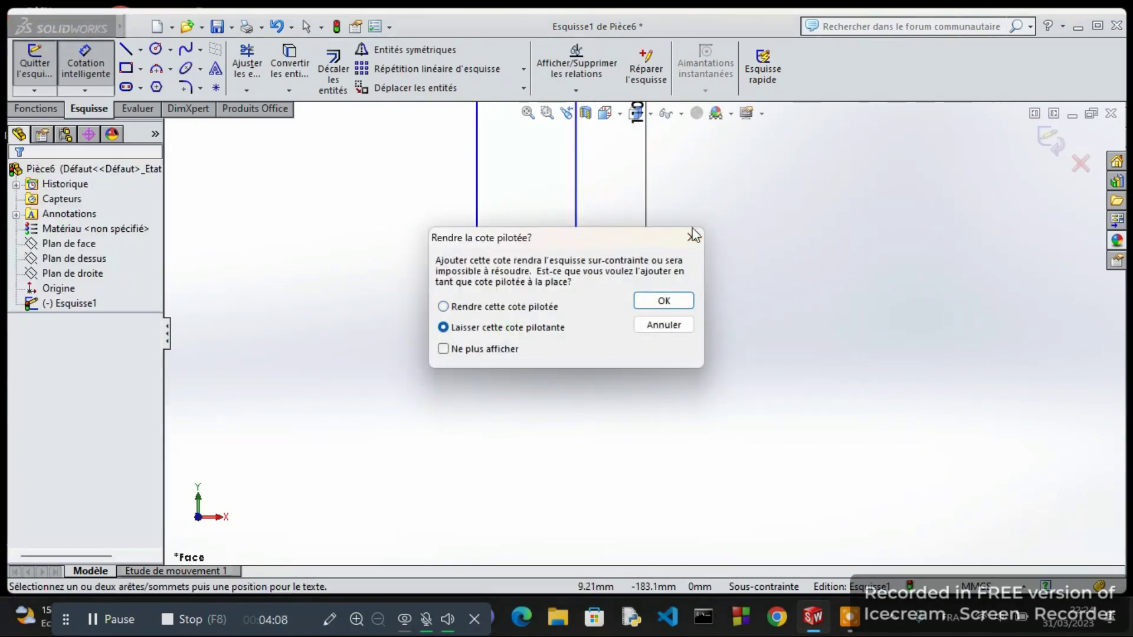
{"action": "left_click", "coordinate": [662, 298]}
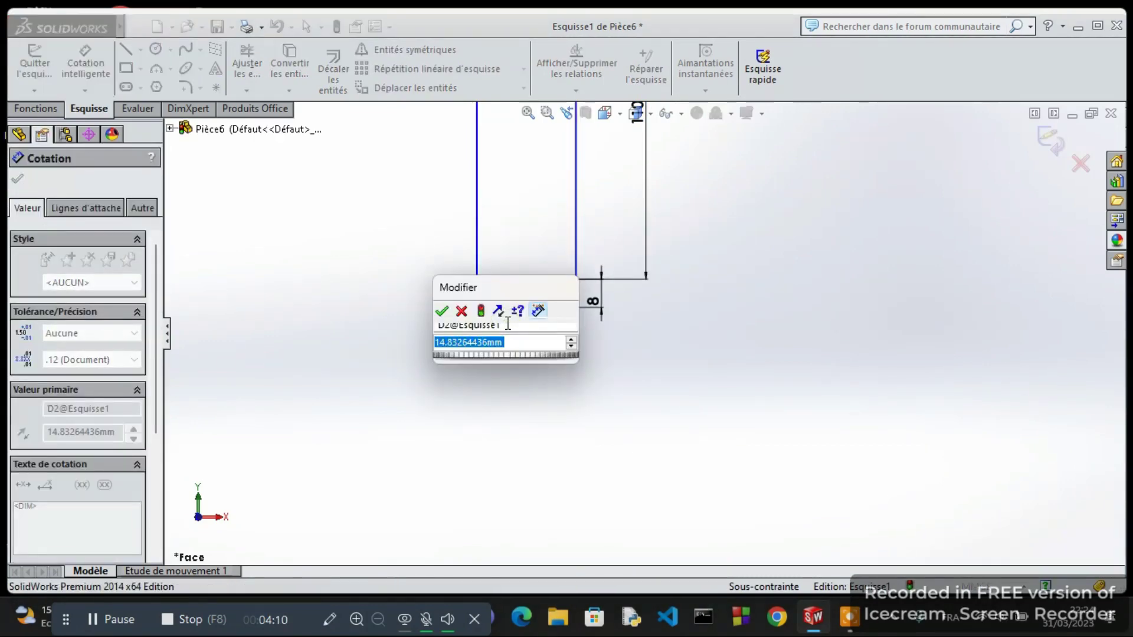
{"action": "type", "text": "25"}
{"action": "key", "text": "Return"}
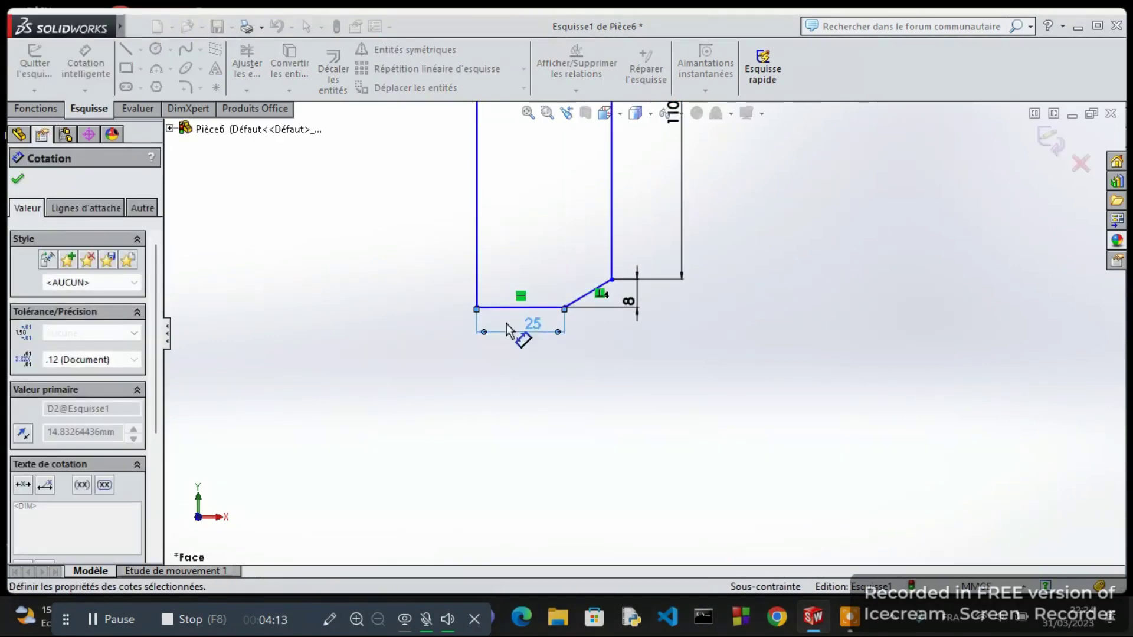
{"action": "scroll", "coordinate": [590, 266], "scroll_direction": "down", "scroll_amount": 3}
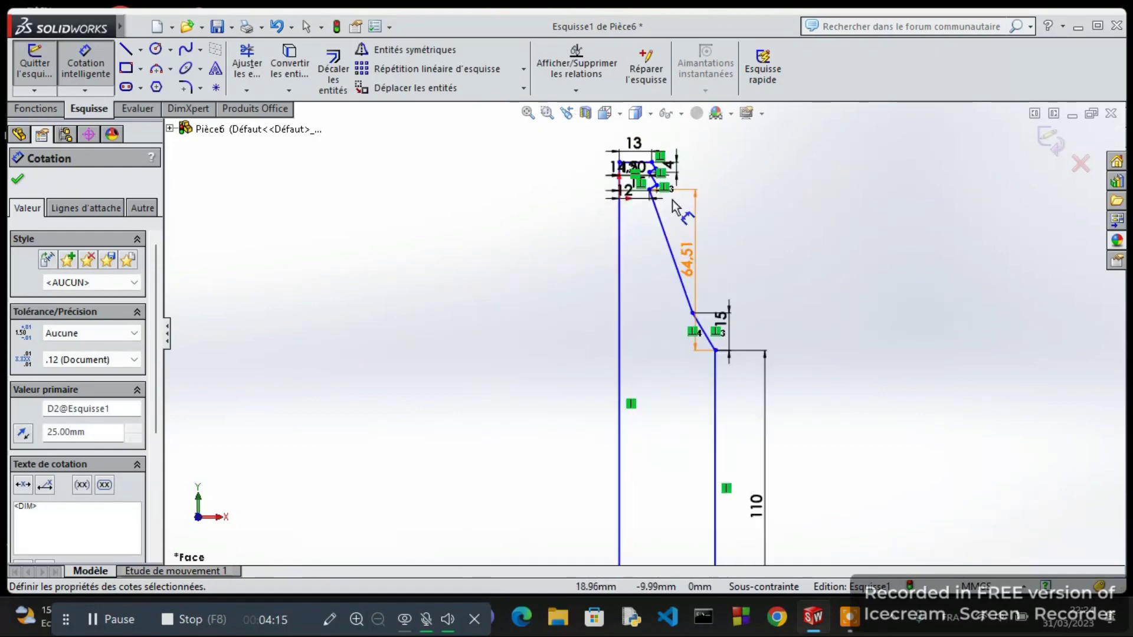
{"action": "scroll", "coordinate": [667, 203], "scroll_direction": "down", "scroll_amount": 3}
{"action": "scroll", "coordinate": [681, 228], "scroll_direction": "up", "scroll_amount": 2}
{"action": "scroll", "coordinate": [680, 227], "scroll_direction": "up", "scroll_amount": 1}
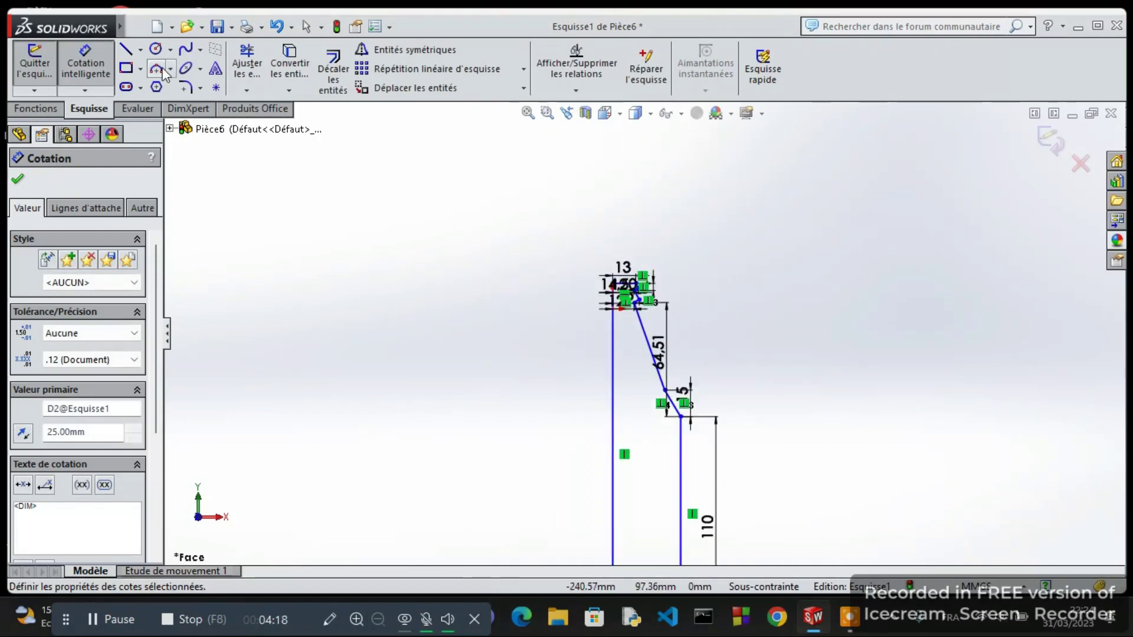
- Draw a vertical construction centreline along the bottle profile to serve as the revolve axis
{"action": "left_click", "coordinate": [140, 50]}
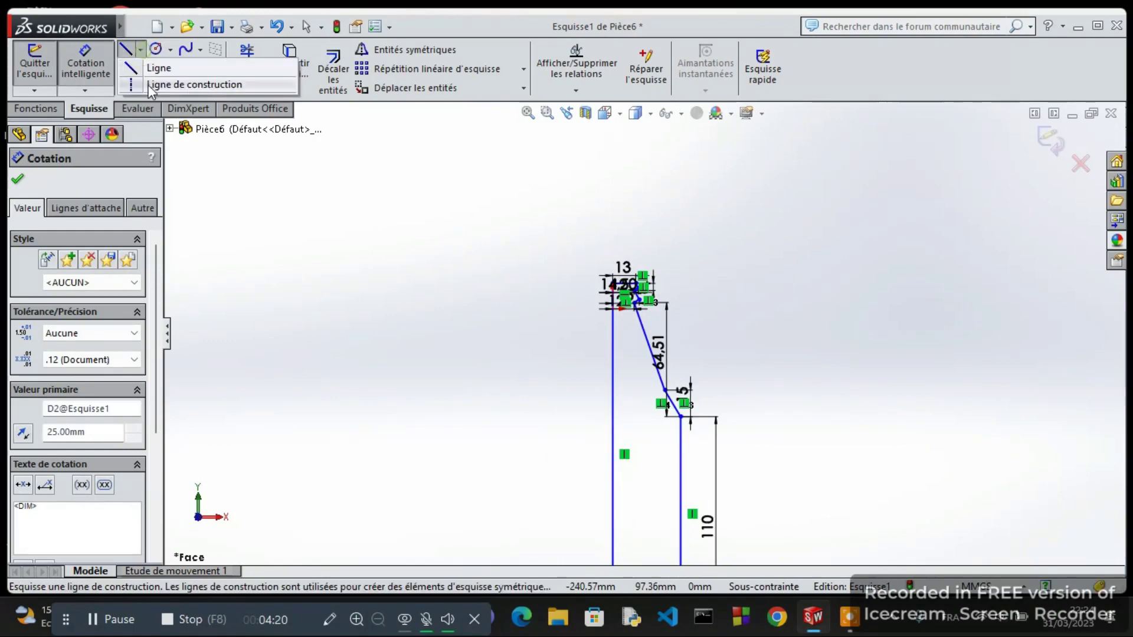
{"action": "left_click", "coordinate": [200, 84]}
{"action": "scroll", "coordinate": [507, 227], "scroll_direction": "down", "scroll_amount": 2}
{"action": "scroll", "coordinate": [730, 362], "scroll_direction": "up", "scroll_amount": 2}
{"action": "scroll", "coordinate": [661, 306], "scroll_direction": "up", "scroll_amount": 1}
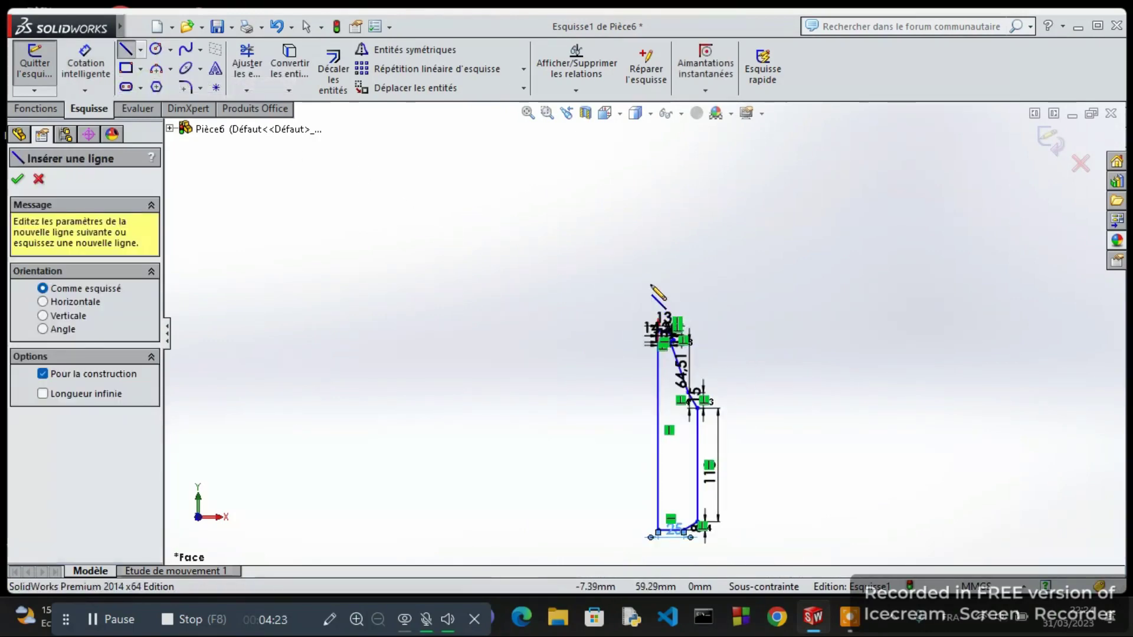
{"action": "left_click", "coordinate": [657, 287]}
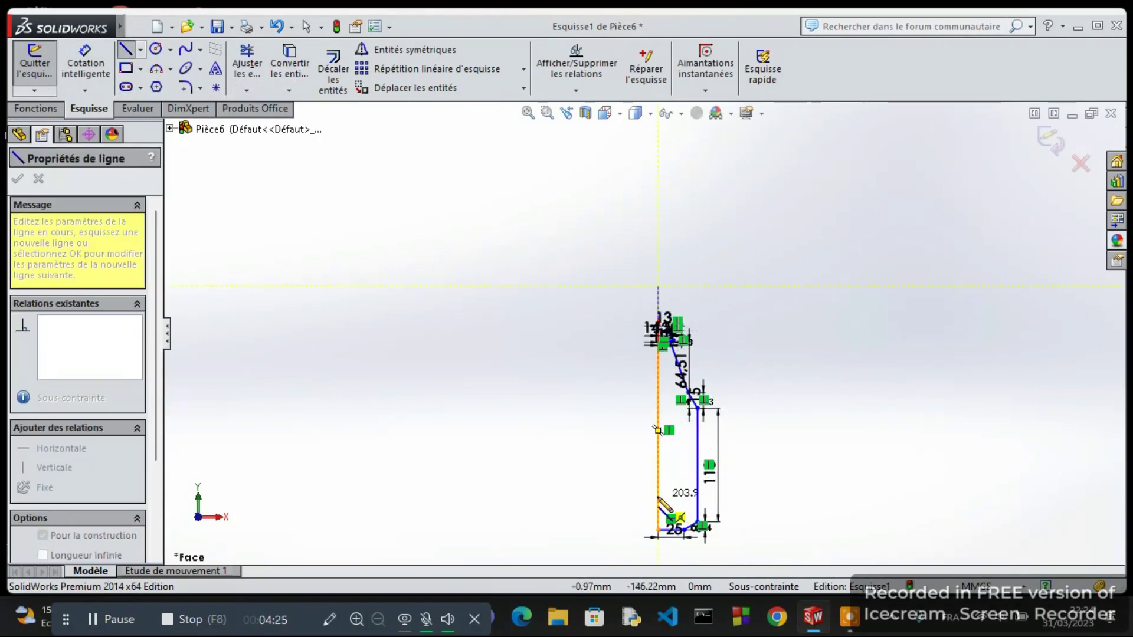
{"action": "left_click", "coordinate": [657, 560]}
{"action": "scroll", "coordinate": [744, 490], "scroll_direction": "down", "scroll_amount": 2}
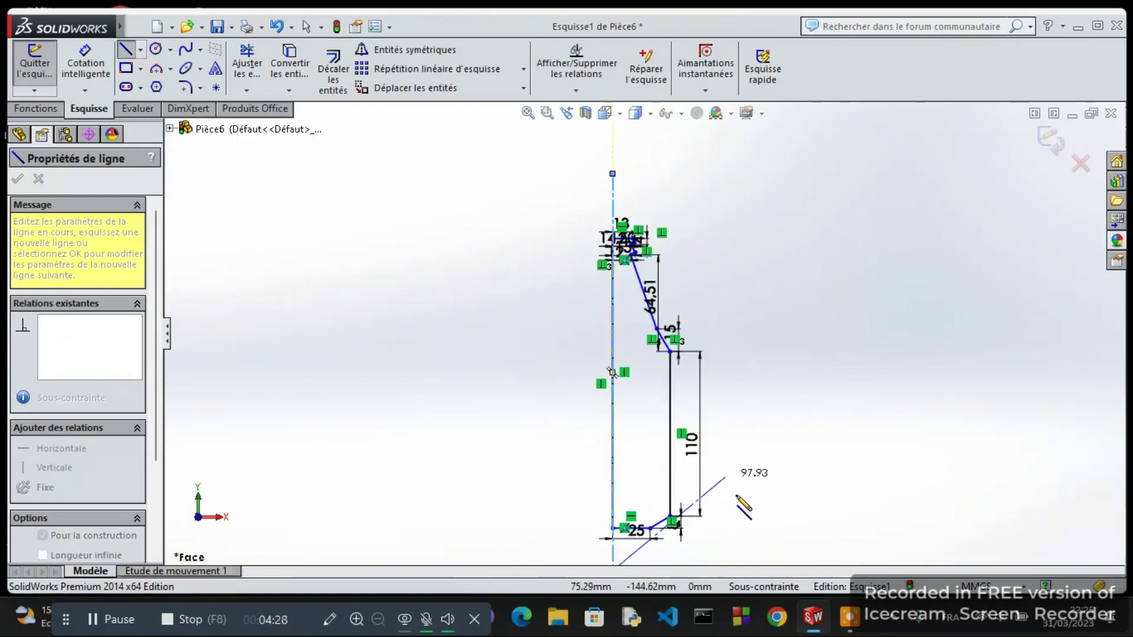
{"action": "key", "text": "Escape"}
{"action": "key", "text": "Escape"}
- Revolve the profile 360° around the centreline into the solid Révolution1
{"action": "left_click", "coordinate": [36, 109]}
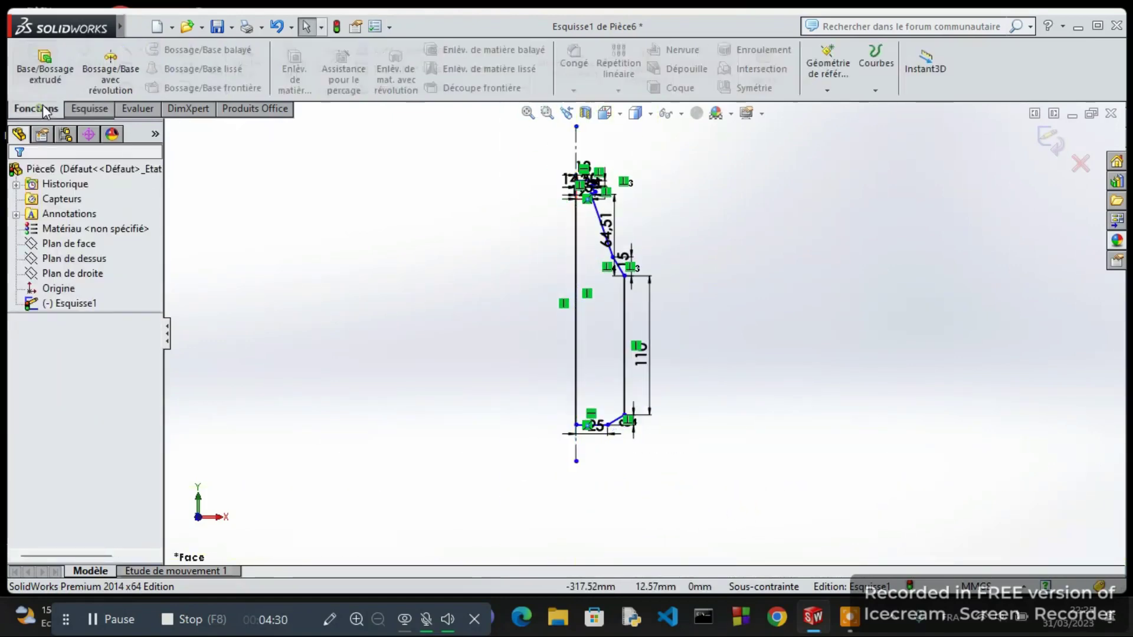
{"action": "left_click", "coordinate": [125, 72]}
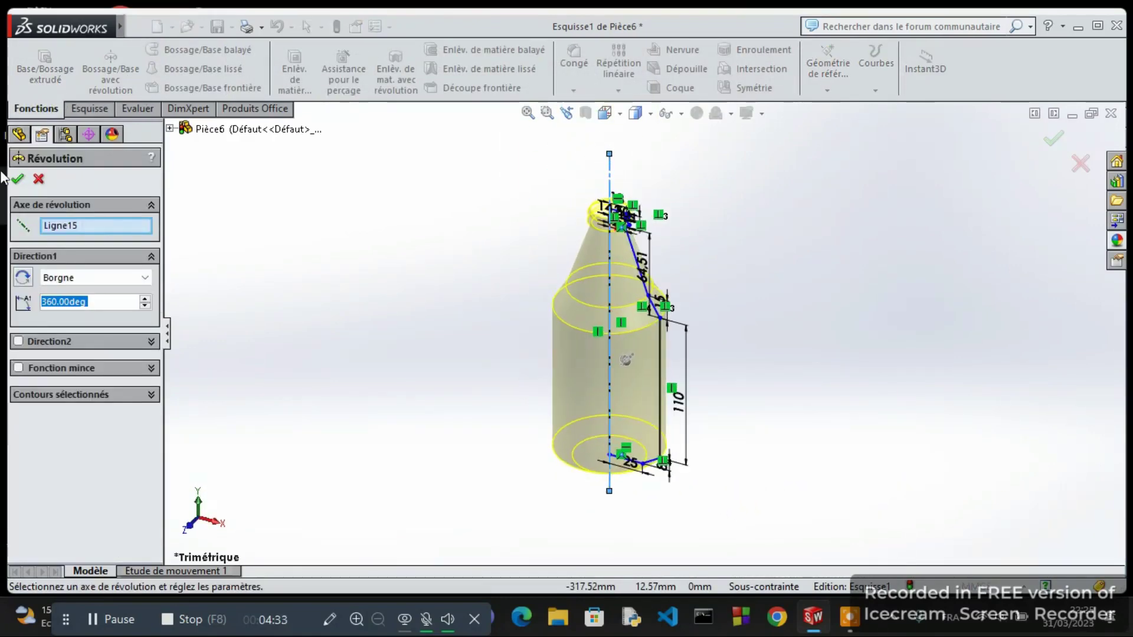
{"action": "left_click", "coordinate": [18, 180]}
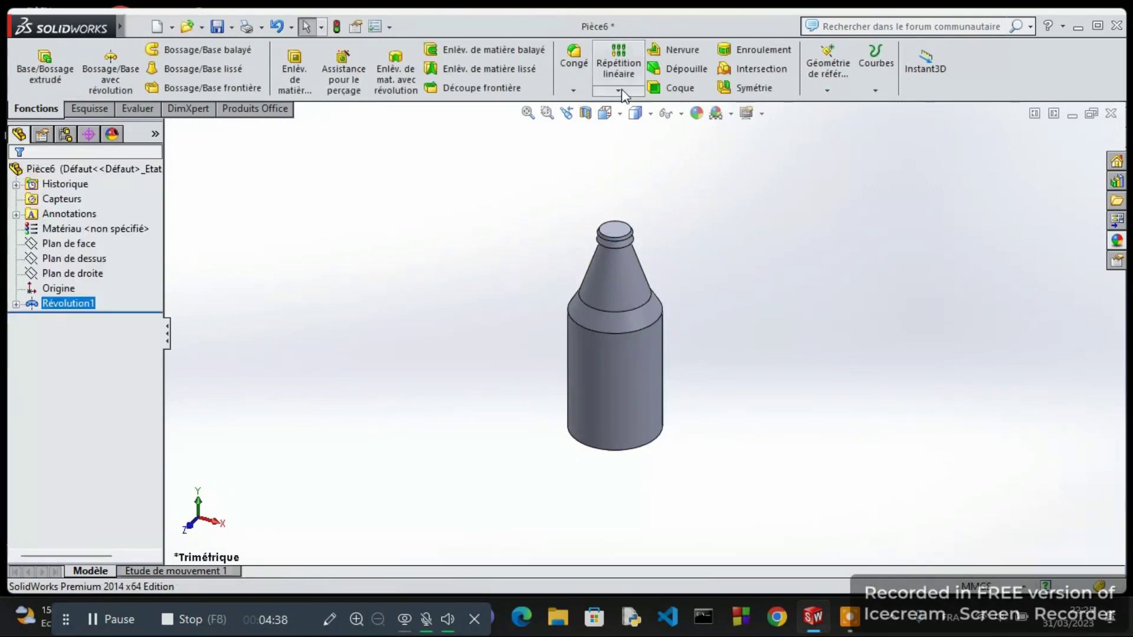
- Shell the bottle at 3 mm thickness with the neck's top face removed, then zoom in on the neck
{"action": "left_click", "coordinate": [676, 88]}
{"action": "left_click", "coordinate": [617, 229]}
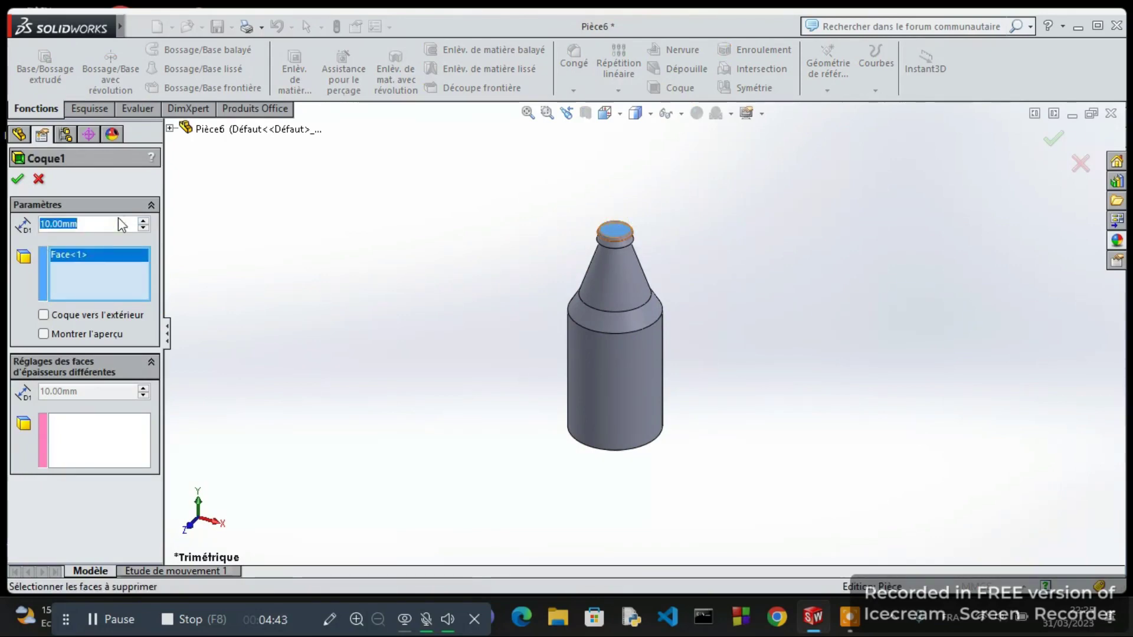
{"action": "type", "text": "3"}
{"action": "key", "text": "Return"}
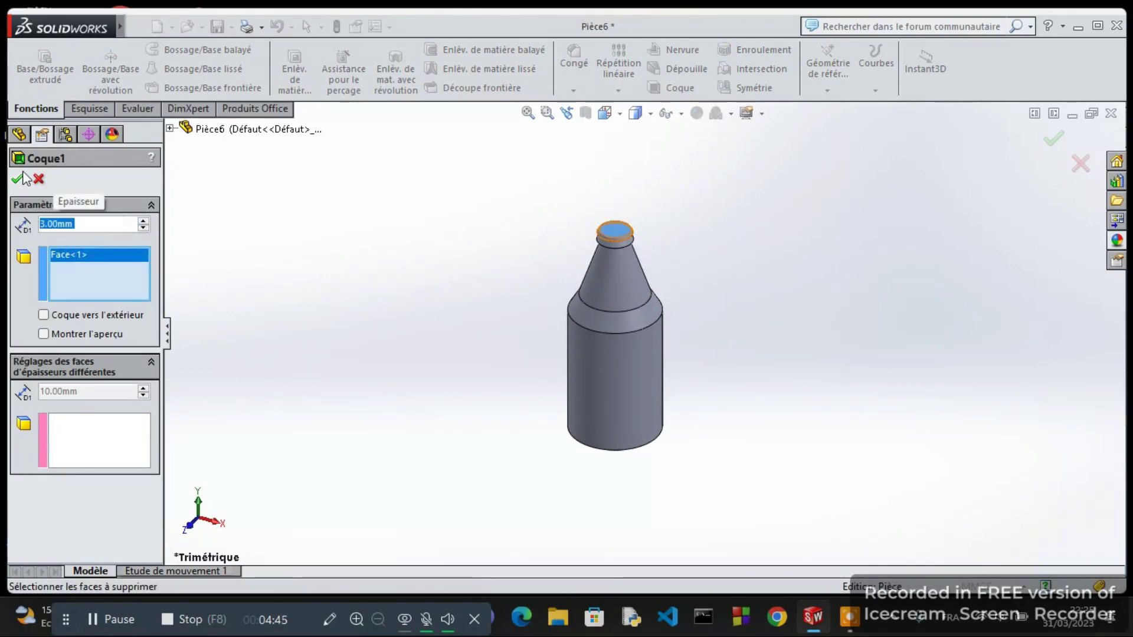
{"action": "left_click", "coordinate": [17, 178]}
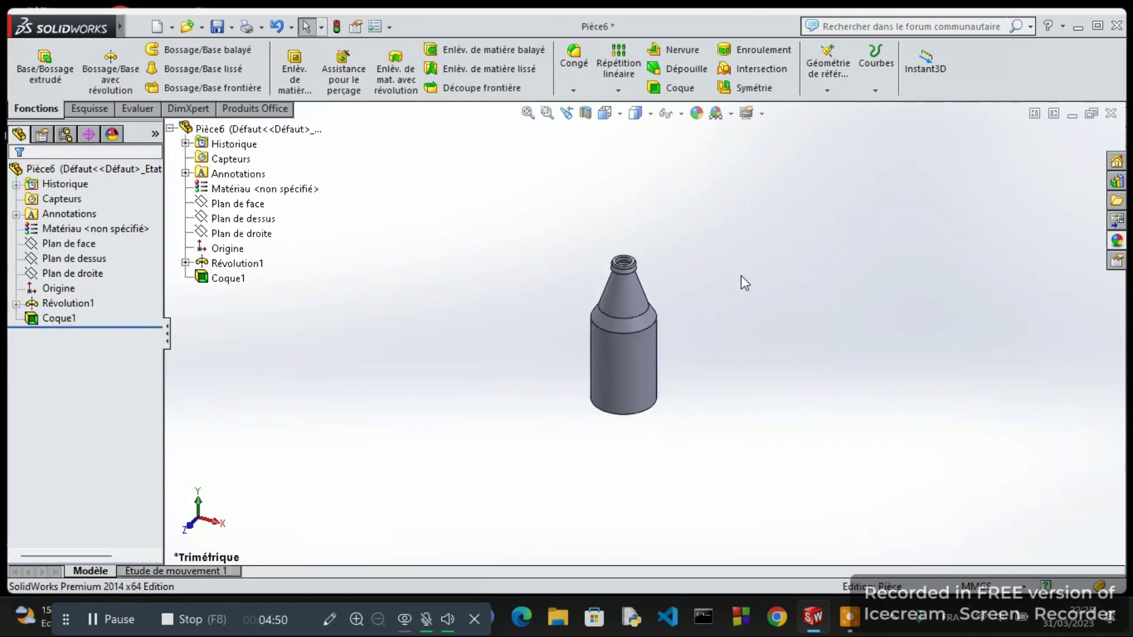
{"action": "scroll", "coordinate": [488, 311], "scroll_direction": "down", "scroll_amount": 5}
{"action": "scroll", "coordinate": [464, 337], "scroll_direction": "up", "scroll_amount": 2}
{"action": "scroll", "coordinate": [464, 336], "scroll_direction": "down", "scroll_amount": 3}
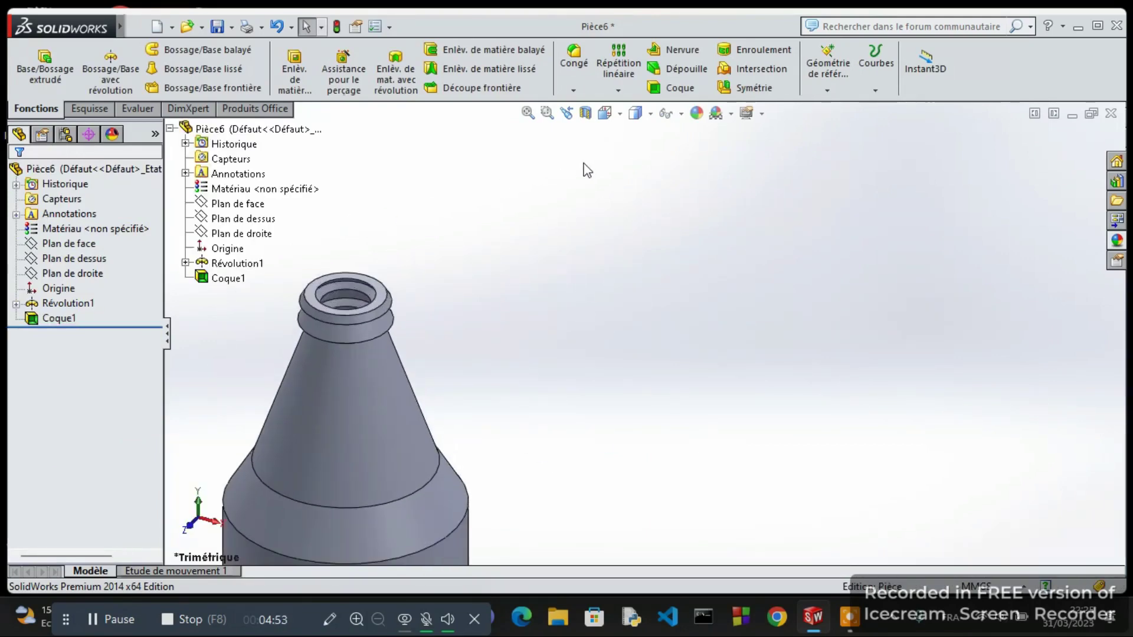
{"action": "scroll", "coordinate": [507, 242], "scroll_direction": "down", "scroll_amount": 2}
{"action": "scroll", "coordinate": [497, 238], "scroll_direction": "up", "scroll_amount": 2}
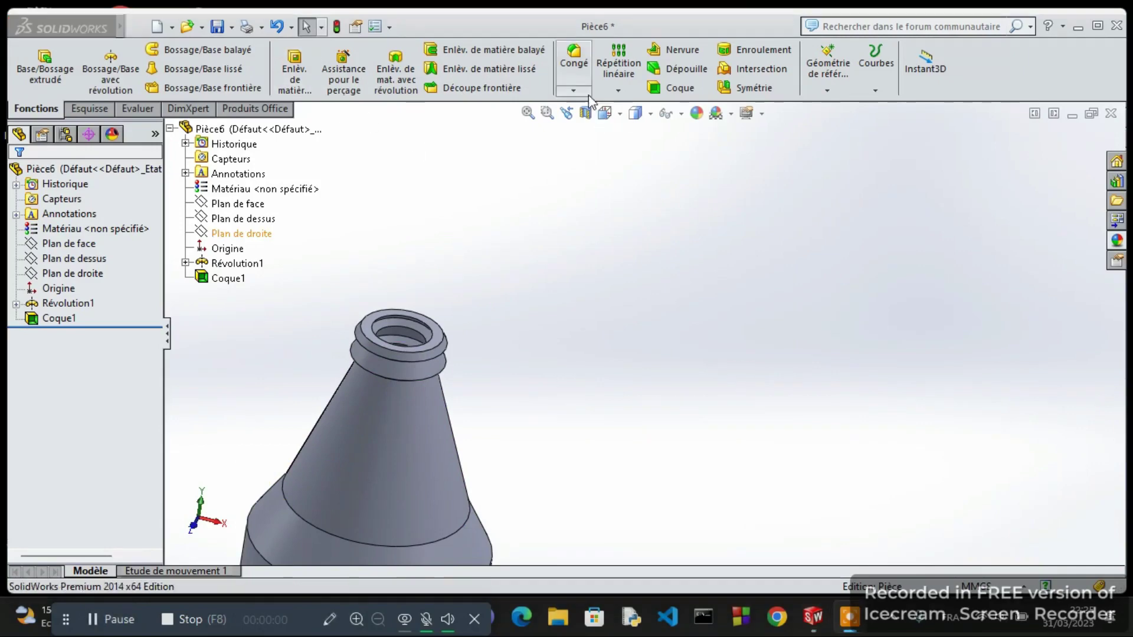
- Apply a 1 mm fillet (Congé1) to the neck's top, lower and inner ring edges
{"action": "left_click", "coordinate": [577, 66]}
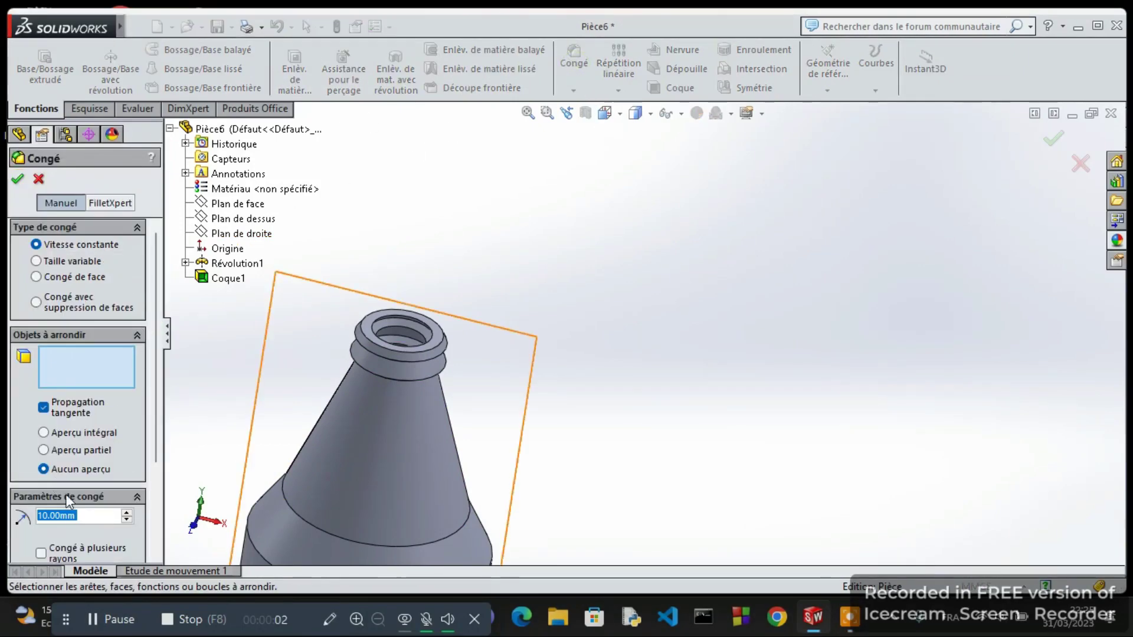
{"action": "type", "text": "1"}
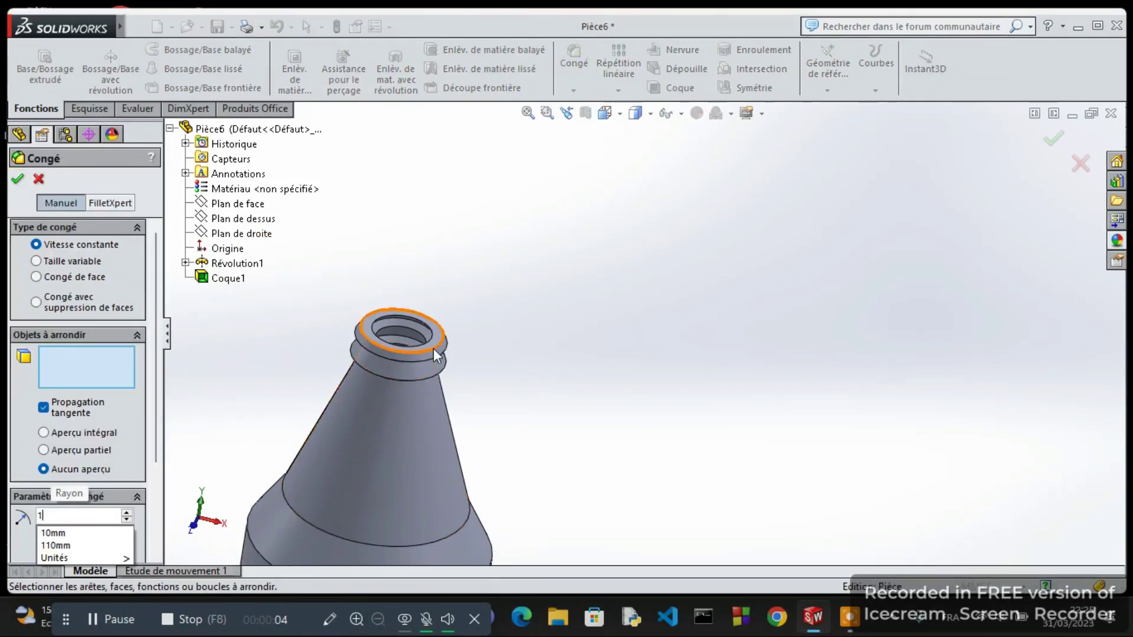
{"action": "left_click", "coordinate": [434, 348]}
{"action": "left_click", "coordinate": [437, 357]}
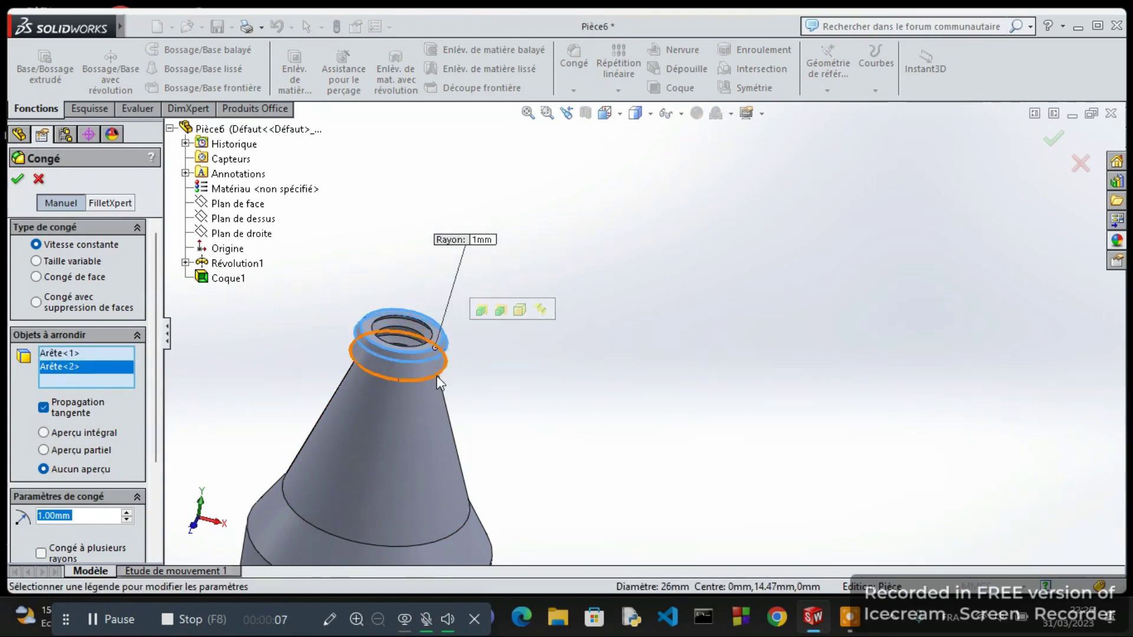
{"action": "left_click", "coordinate": [436, 378]}
{"action": "left_click", "coordinate": [397, 324]}
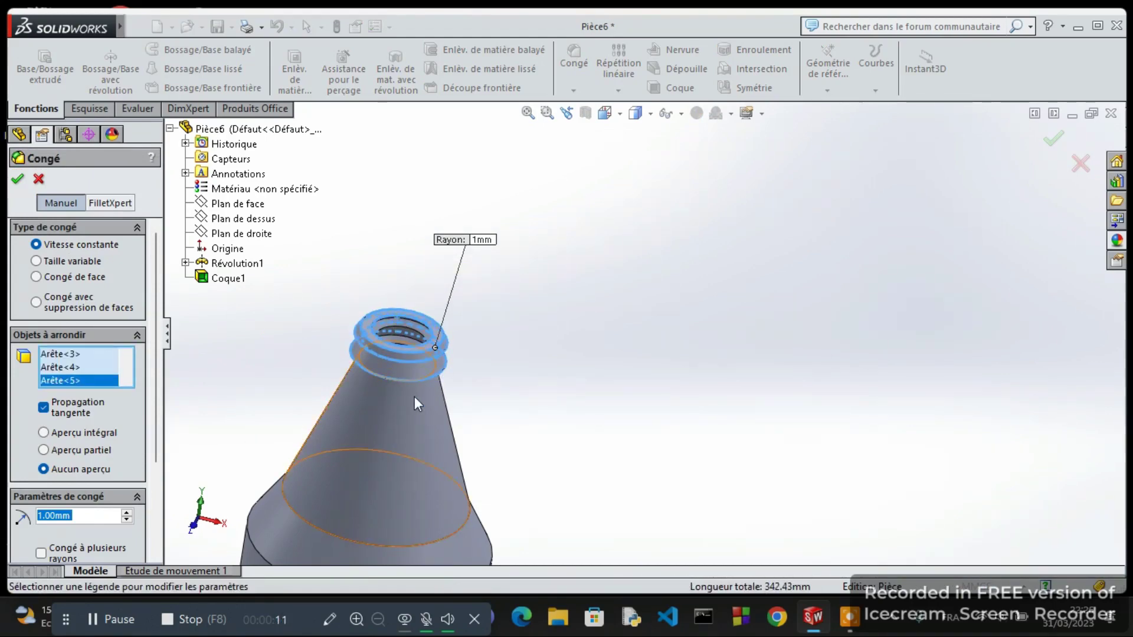
{"action": "middle_click_drag", "start_coordinate": [414, 396], "coordinate": [425, 413]}
{"action": "left_click", "coordinate": [19, 178]}
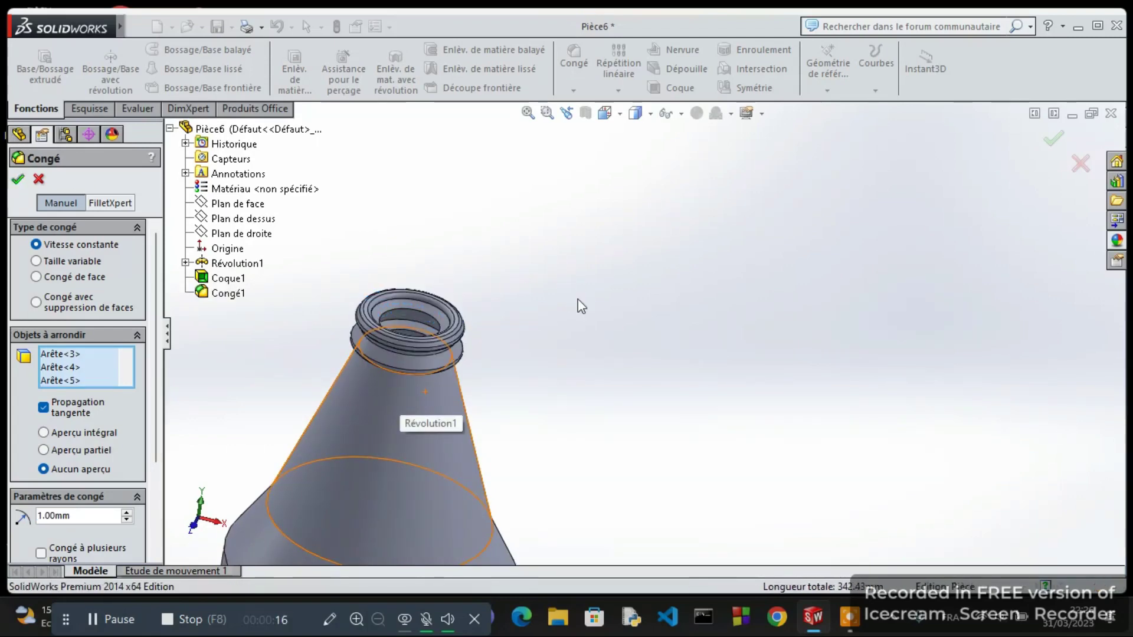
{"action": "scroll", "coordinate": [578, 301], "scroll_direction": "up", "scroll_amount": 2}
- Zoom out and turn the bottle to an upright side view
{"action": "scroll", "coordinate": [584, 304], "scroll_direction": "up", "scroll_amount": 1}
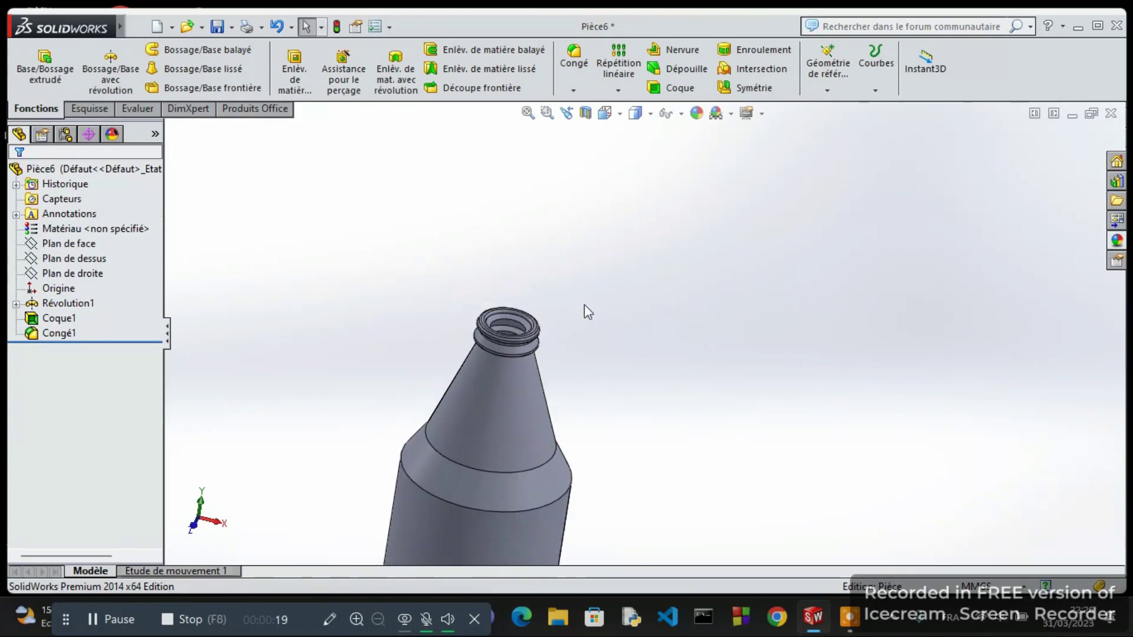
{"action": "scroll", "coordinate": [651, 359], "scroll_direction": "down", "scroll_amount": 2}
{"action": "scroll", "coordinate": [651, 359], "scroll_direction": "down", "scroll_amount": 3}
{"action": "scroll", "coordinate": [651, 358], "scroll_direction": "up", "scroll_amount": 2}
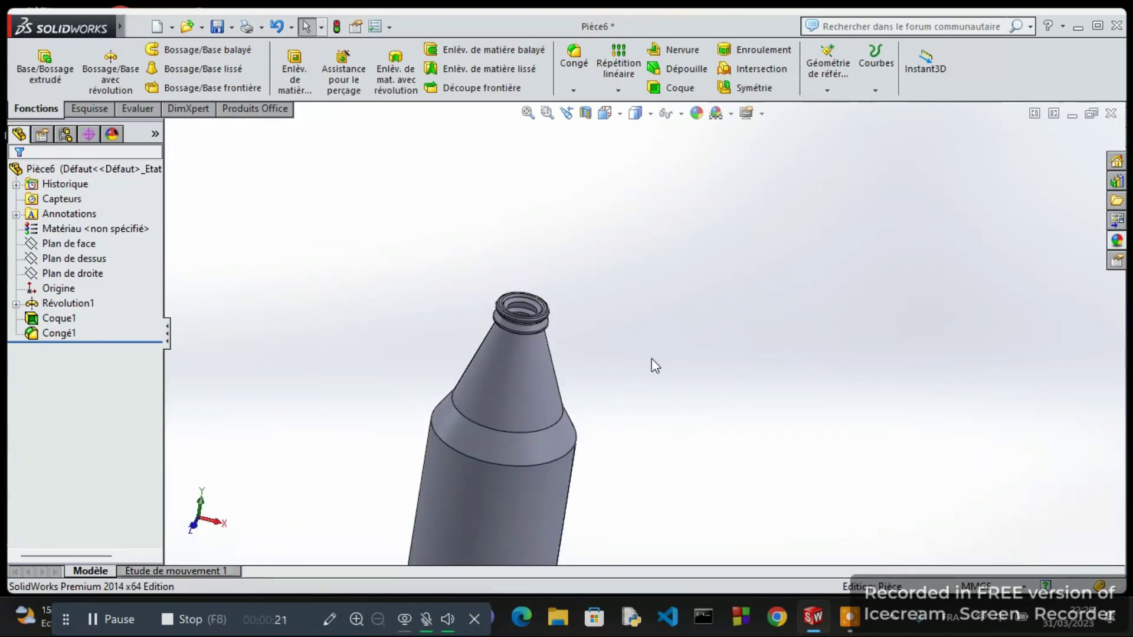
{"action": "scroll", "coordinate": [651, 359], "scroll_direction": "up", "scroll_amount": 1}
{"action": "scroll", "coordinate": [655, 366], "scroll_direction": "up", "scroll_amount": 2}
{"action": "key", "text": "Up"}
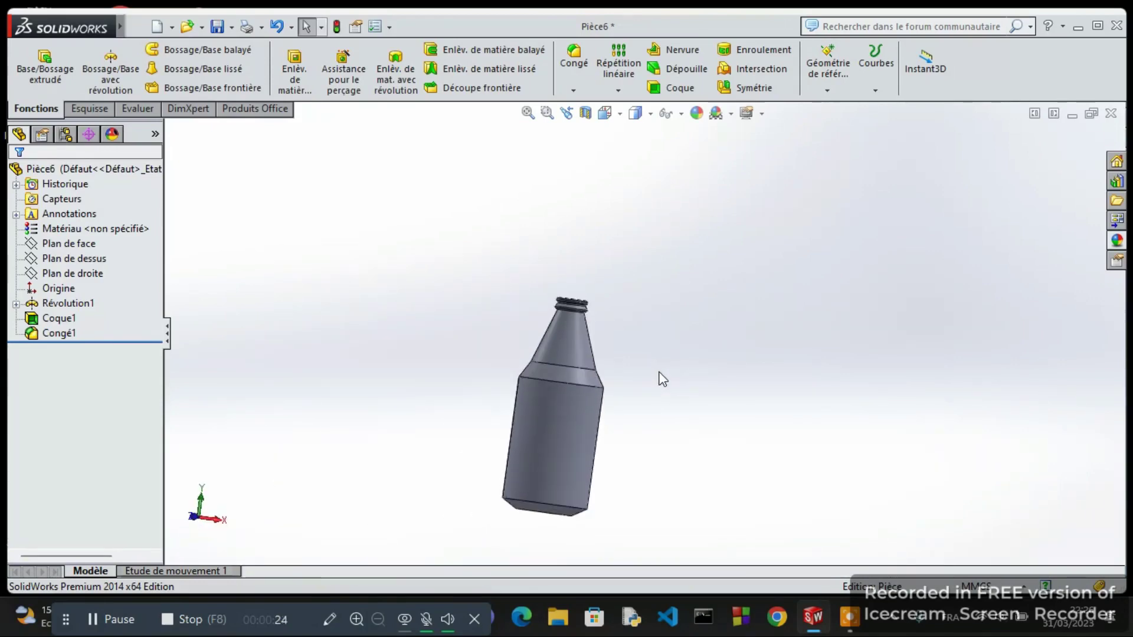
{"action": "key", "text": "Up"}
{"action": "key", "text": "ctrl+3"}
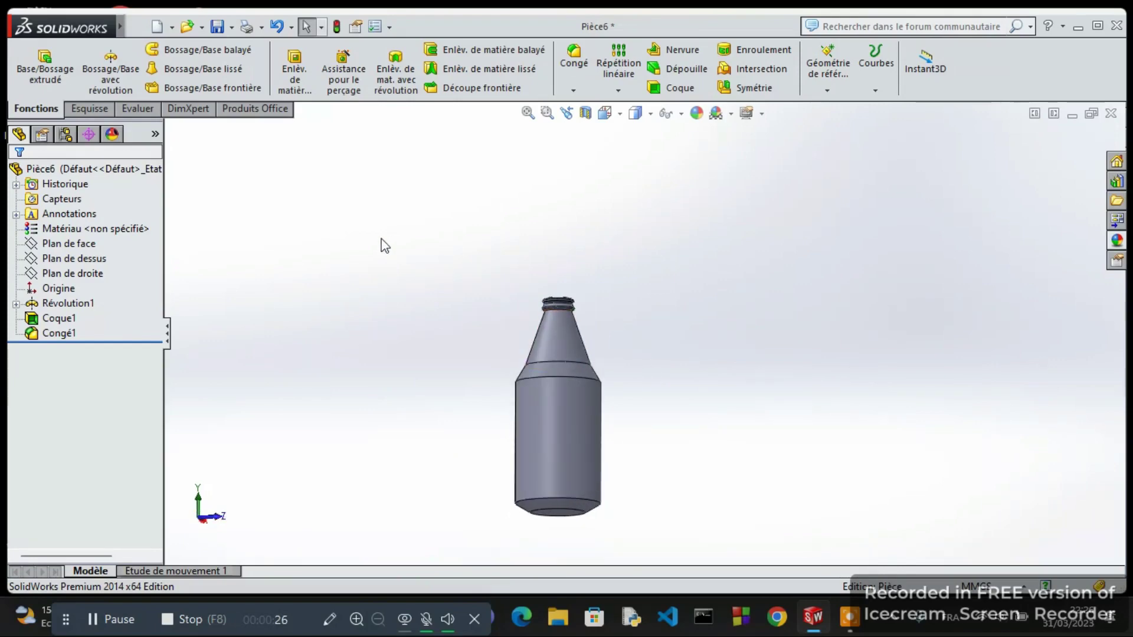
- Give the bottle a bright green appearance from the Couleur swatches
{"action": "left_click", "coordinate": [651, 114]}
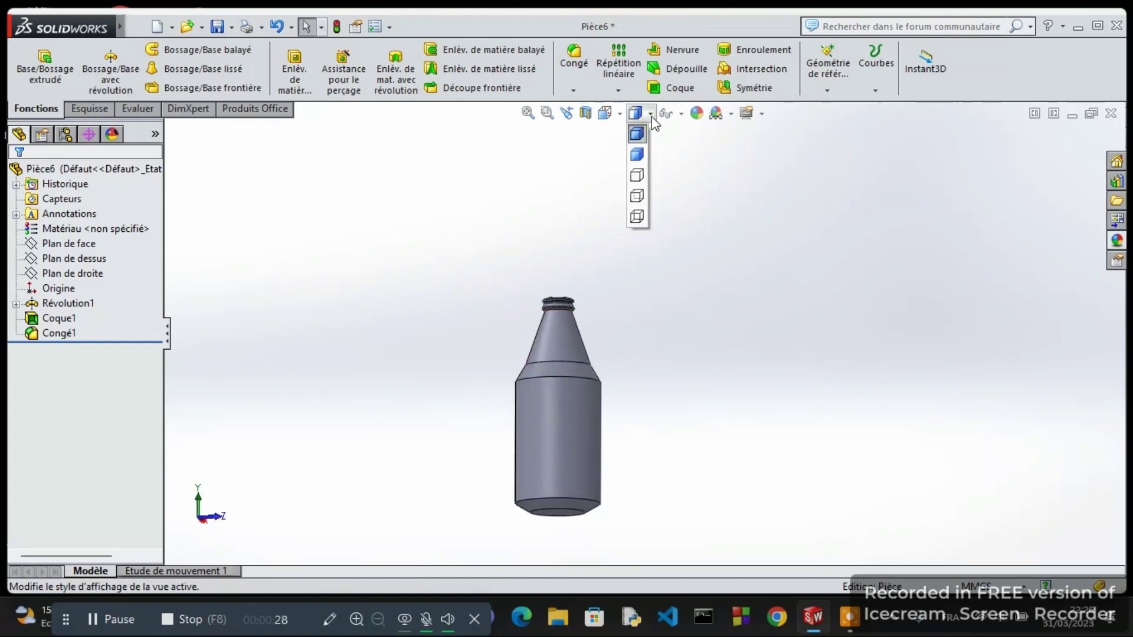
{"action": "left_click", "coordinate": [696, 113]}
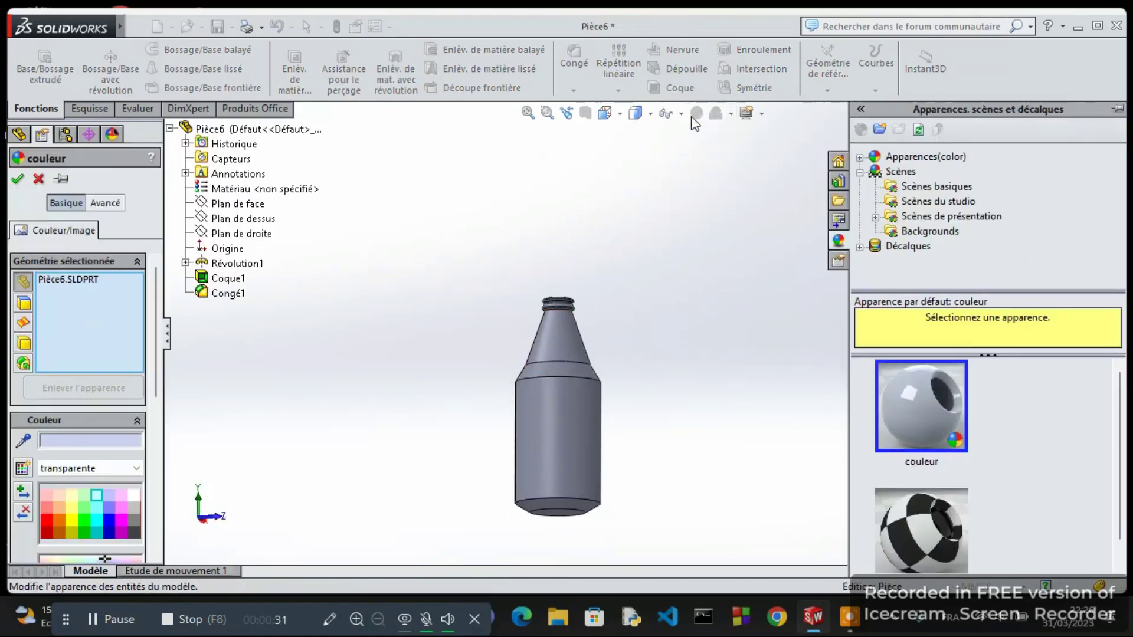
{"action": "left_click", "coordinate": [84, 520]}
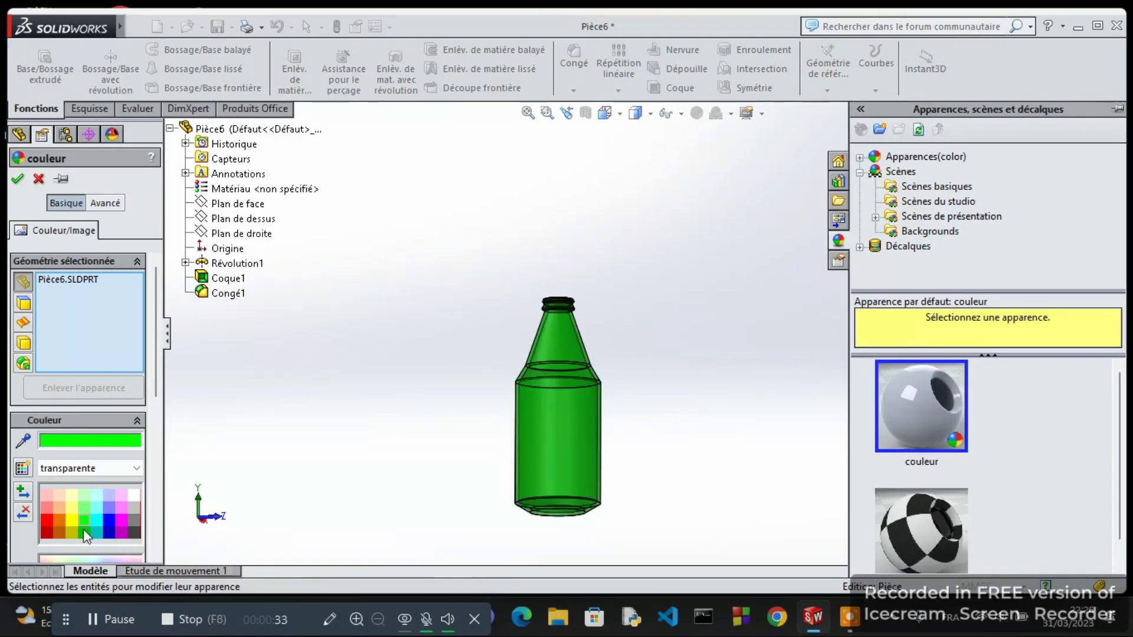
{"action": "left_click", "coordinate": [86, 517]}
{"action": "left_click", "coordinate": [17, 178]}
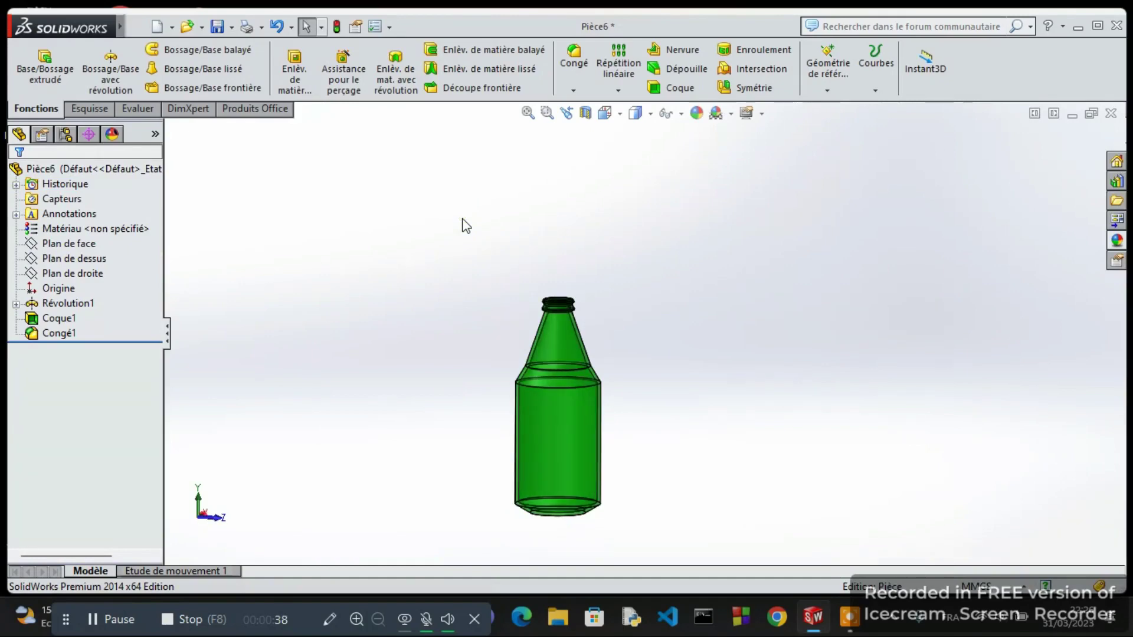
{"action": "key", "text": "Down"}
{"action": "key", "text": "Down"}
{"action": "key", "text": "Down"}
{"action": "key", "text": "alt+Right"}
{"action": "key", "text": "alt+Right"}
{"action": "key", "text": "alt+Right"}
{"action": "key", "text": "Left"}
{"action": "key", "text": "Left"}
{"action": "key", "text": "Left"}
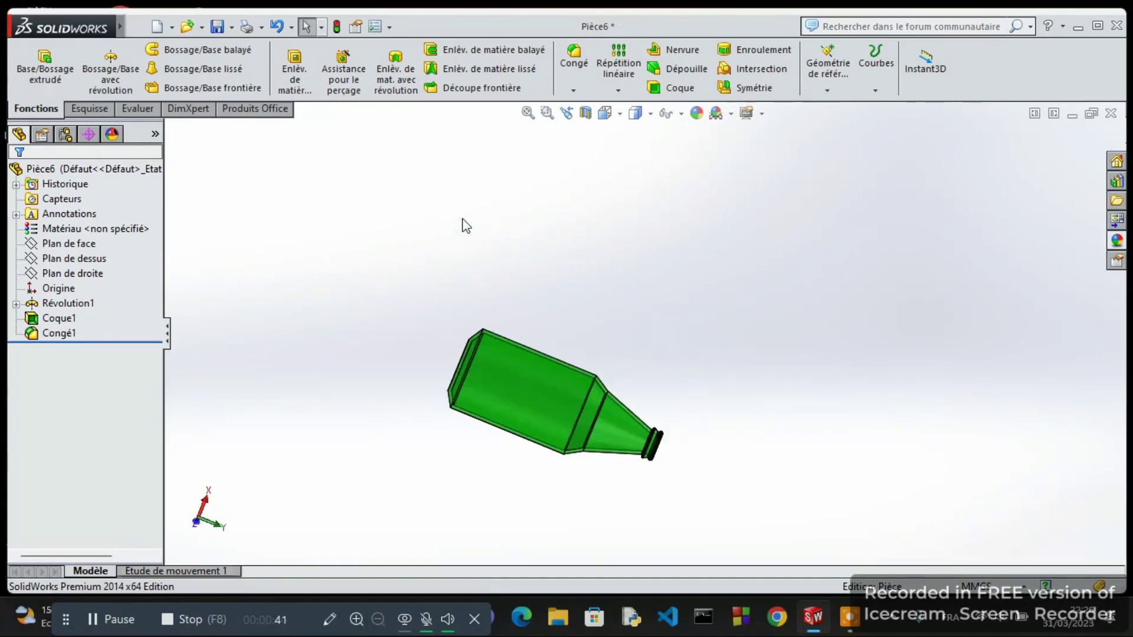
{"action": "key", "text": "Left"}
{"action": "key", "text": "Left"}
{"action": "key", "text": "Left"}
{"action": "key", "text": "Left"}
{"action": "key", "text": "Left"}
{"action": "key", "text": "Left"}
{"action": "key", "text": "Left"}
{"action": "key", "text": "Left"}
{"action": "key", "text": "Left"}
{"action": "key", "text": "Down"}
{"action": "key", "text": "Down"}
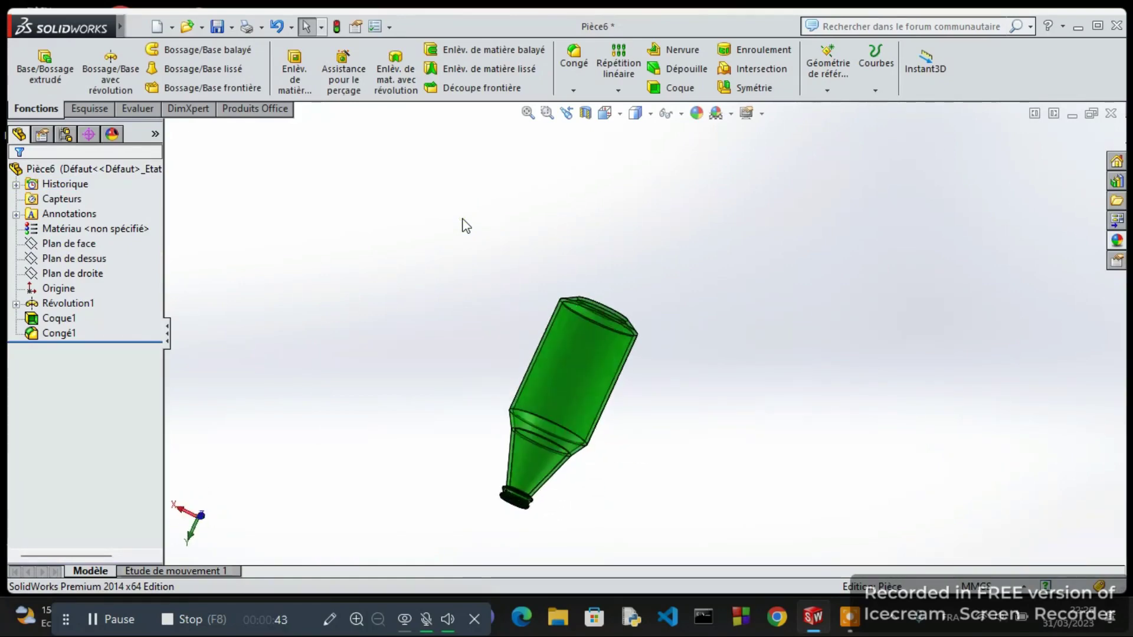
{"action": "key", "text": "Down"}
{"action": "key", "text": "Down"}
{"action": "key", "text": "Down"}
{"action": "key", "text": "Down"}
{"action": "key", "text": "Down"}
{"action": "key", "text": "Down"}
{"action": "key", "text": "Down"}
{"action": "key", "text": "Down"}
{"action": "key", "text": "Left"}
{"action": "key", "text": "Left"}
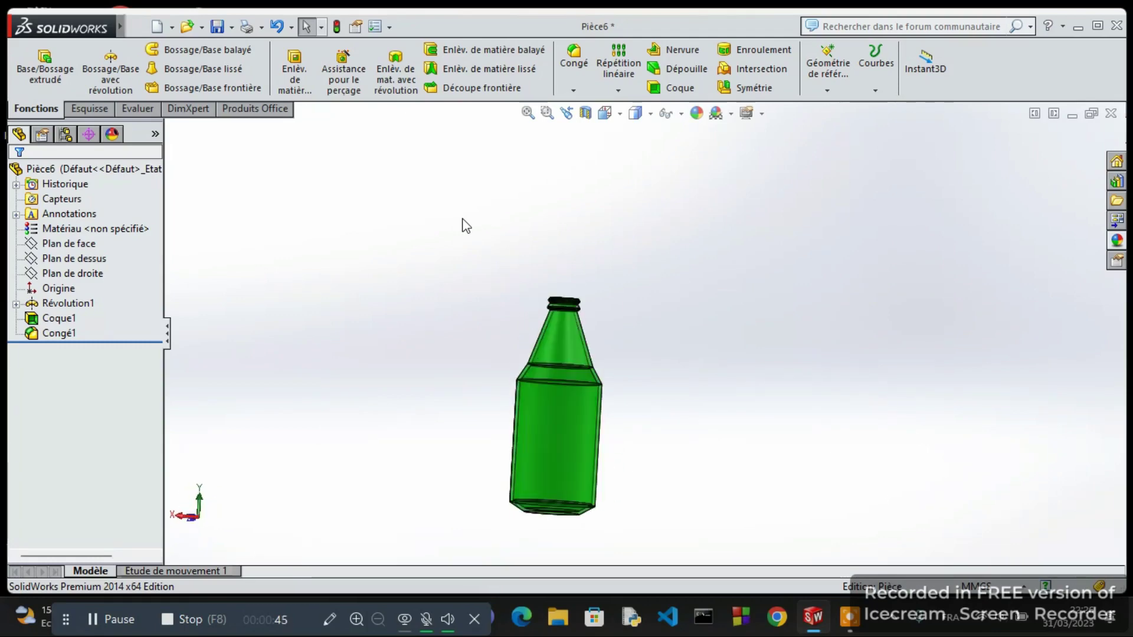
{"action": "key", "text": "Left"}
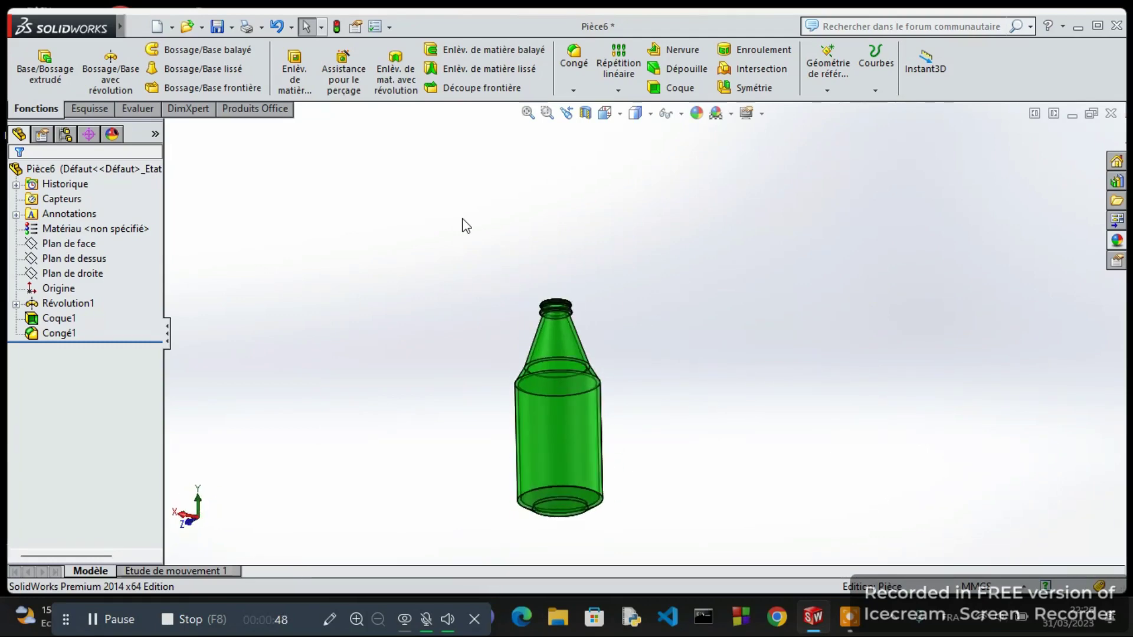
{"action": "key", "text": "Left"}
{"action": "key", "text": "Left"}
{"action": "key", "text": "Left"}
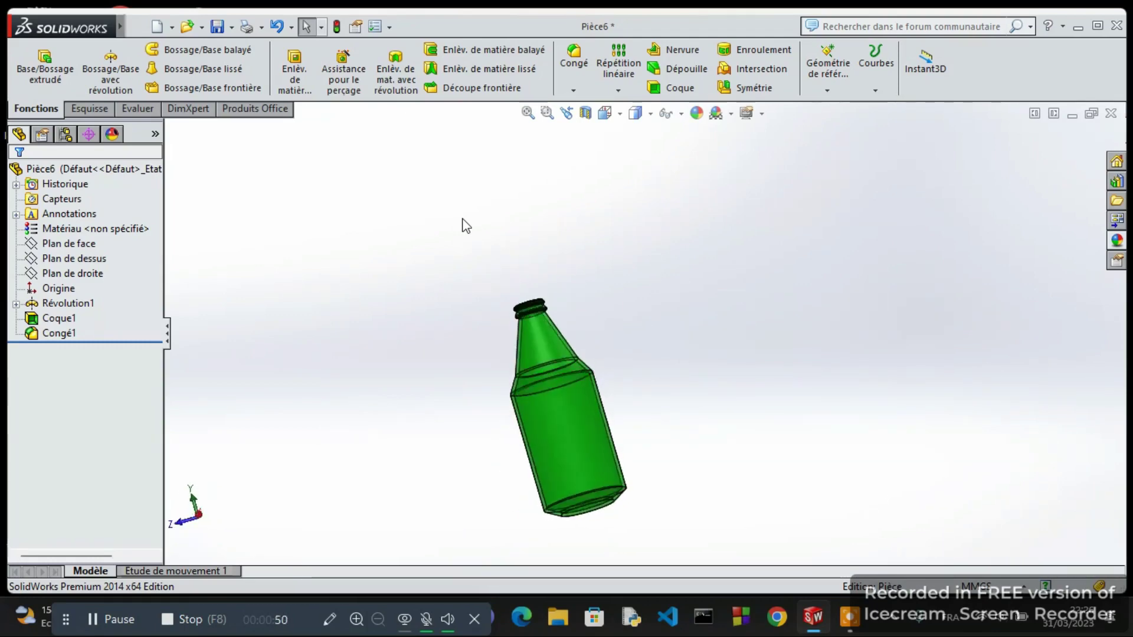
{"action": "key", "text": "Left"}
{"action": "key", "text": "Left"}
{"action": "key", "text": "Left"}
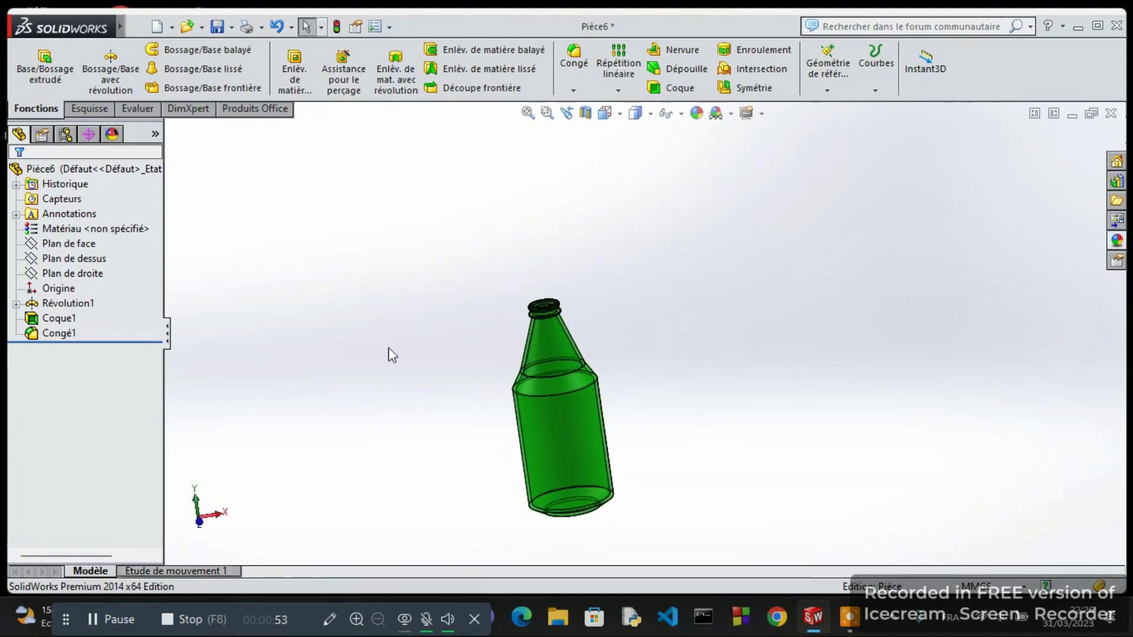